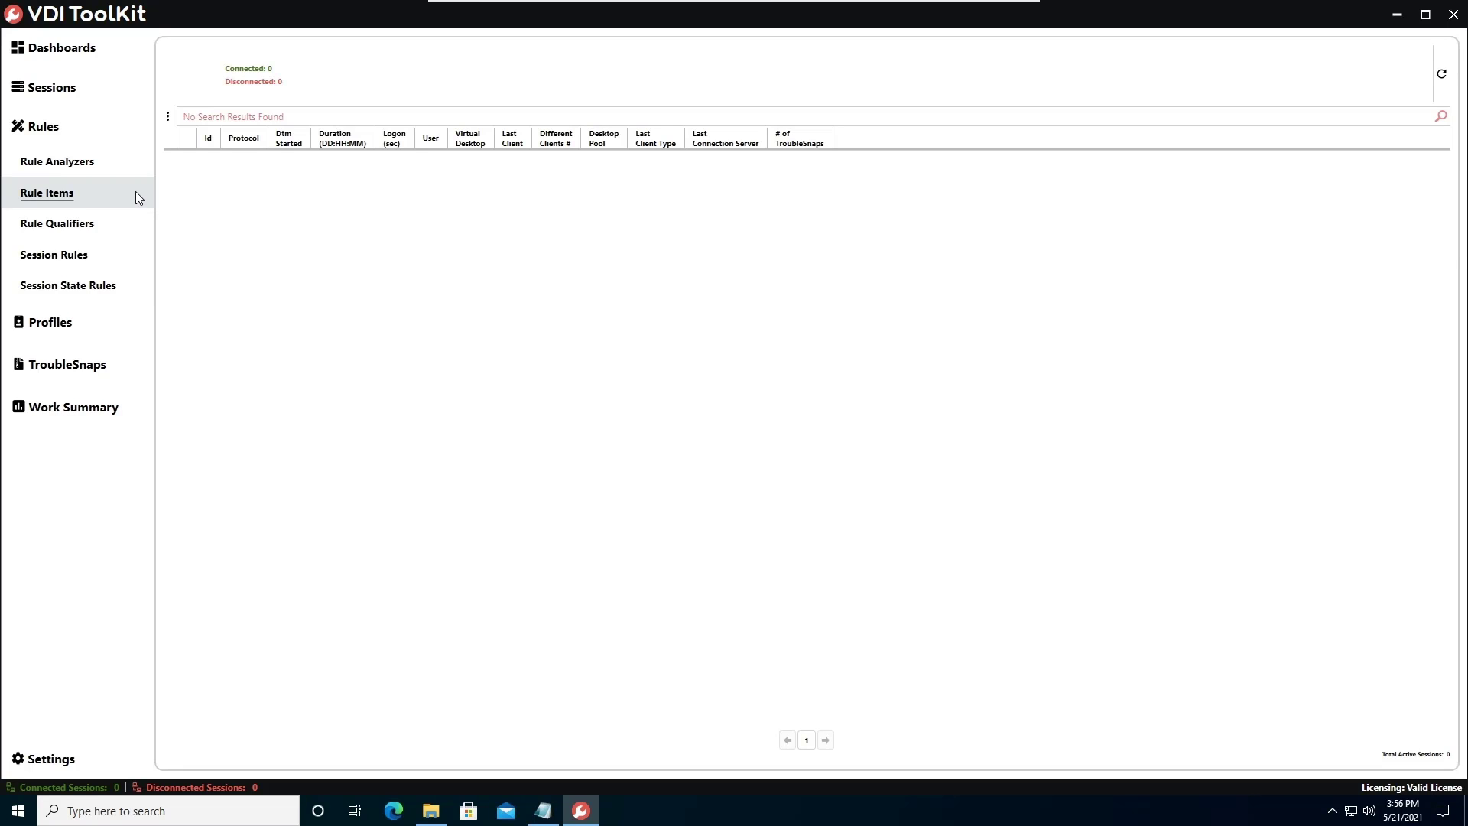
Look over the removable storage rule items and open the removable storage session rules.
left_click(136, 192)
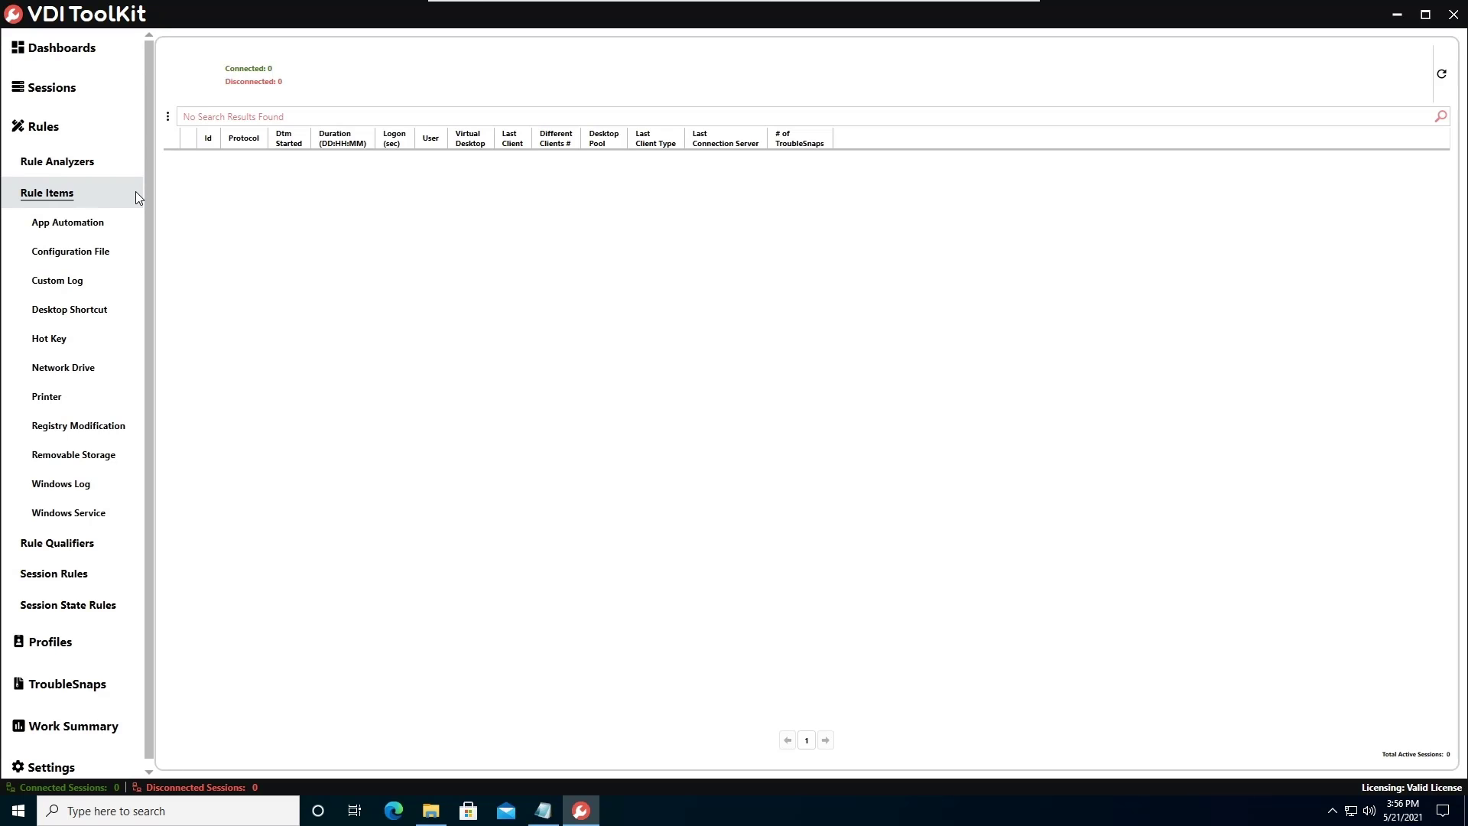
left_click(84, 452)
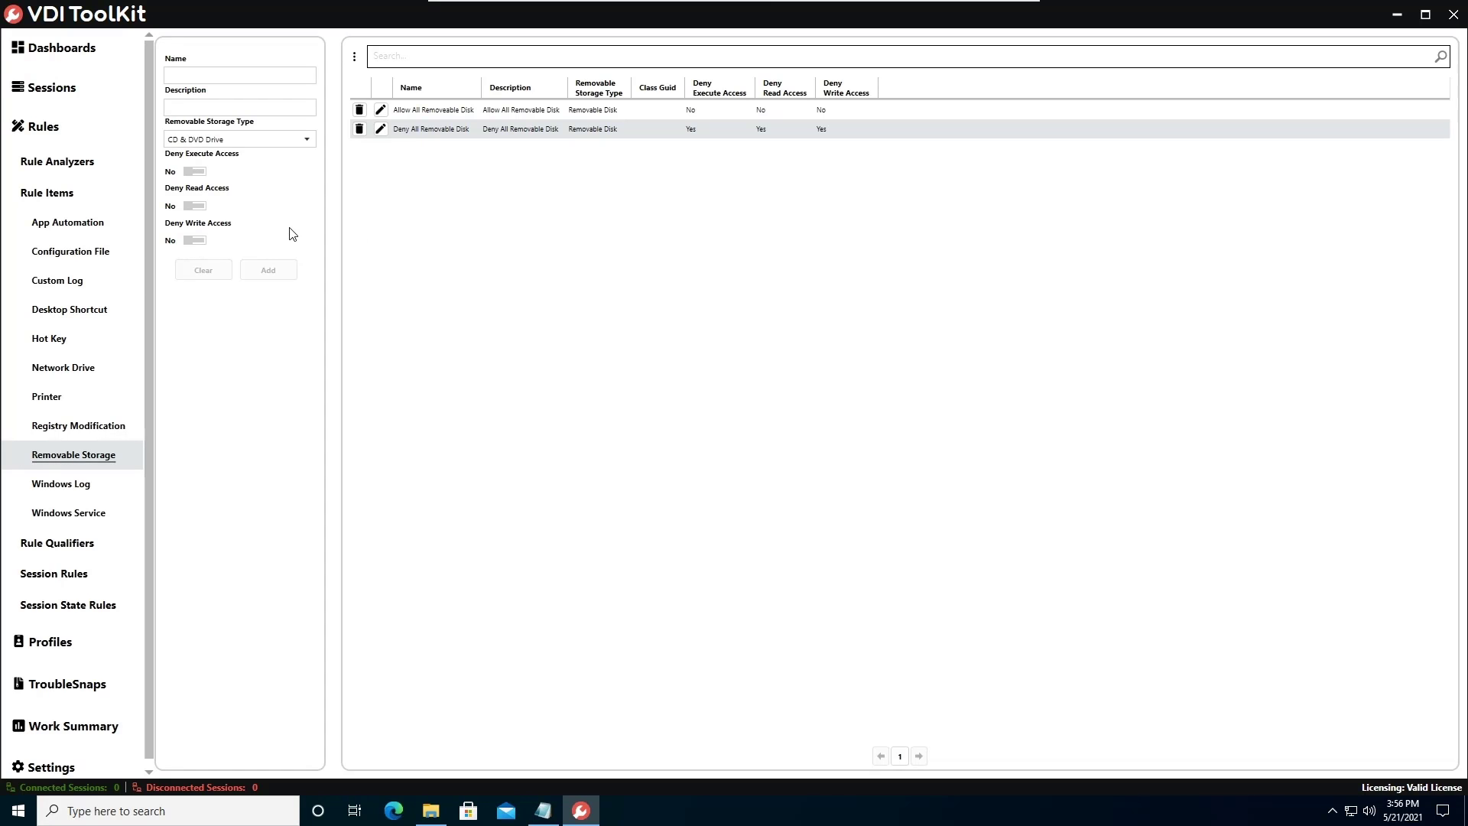
scroll(92, 399, "down", 1)
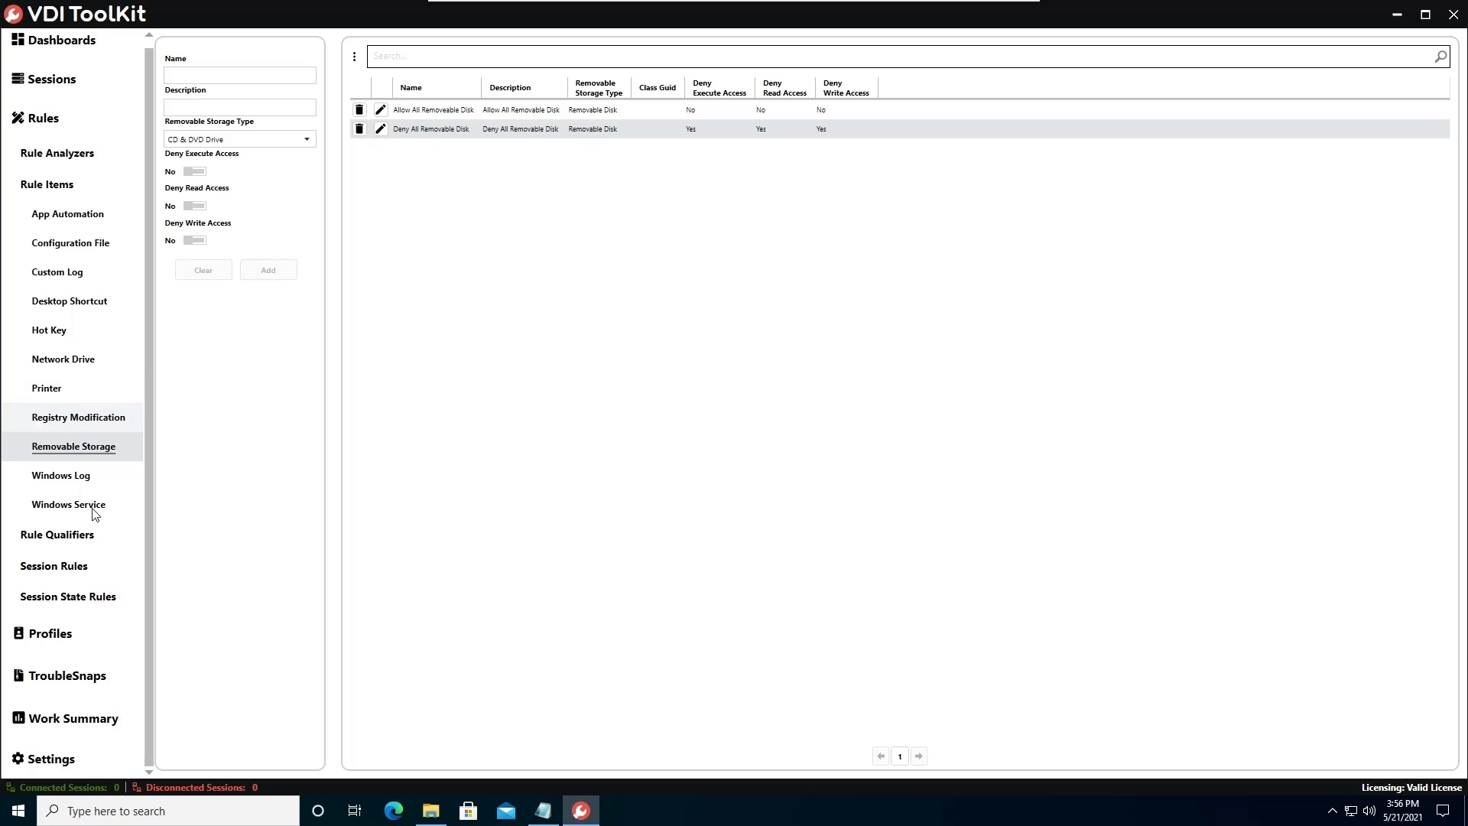
left_click(85, 566)
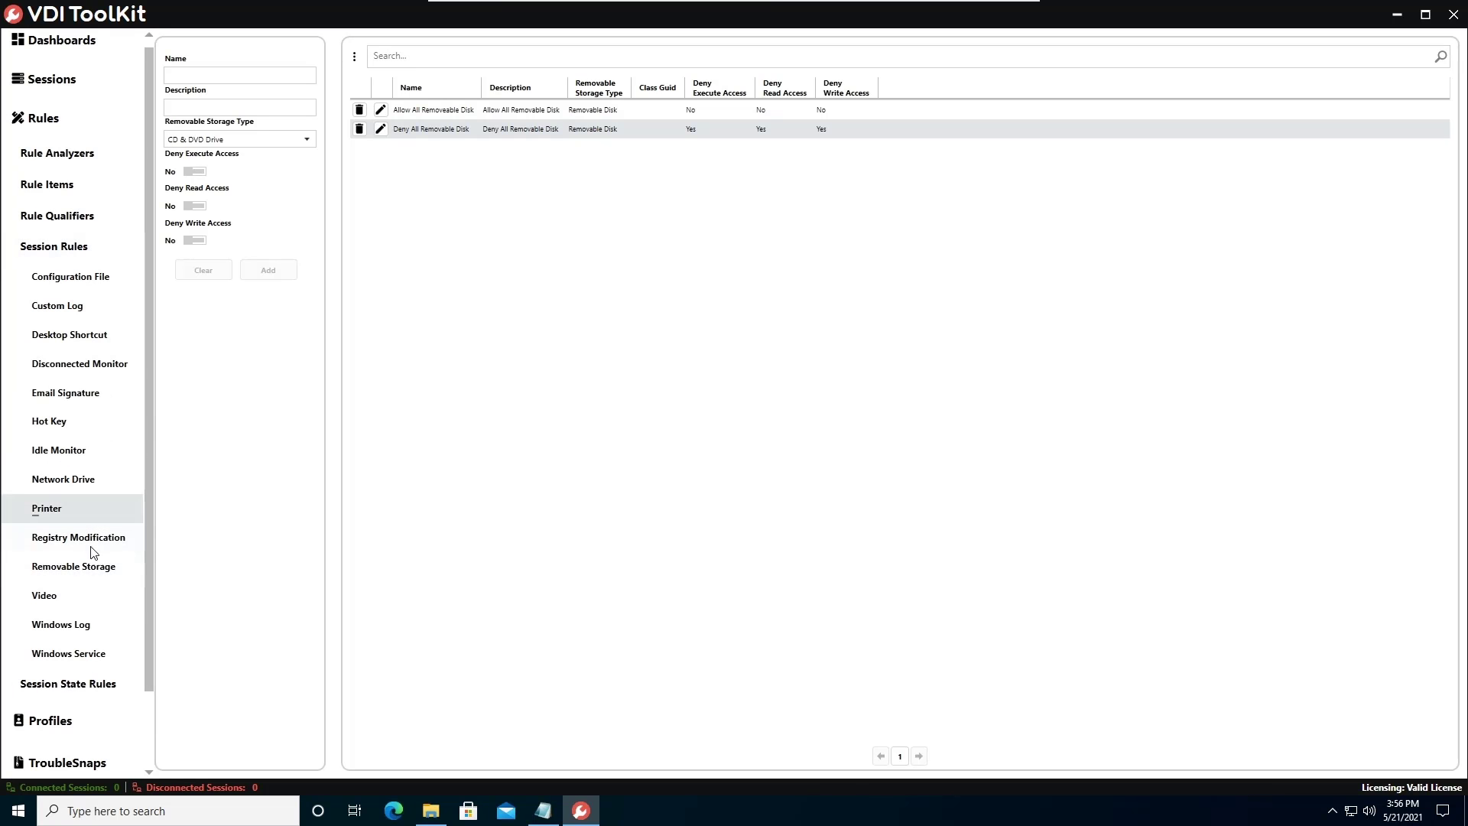
left_click(91, 566)
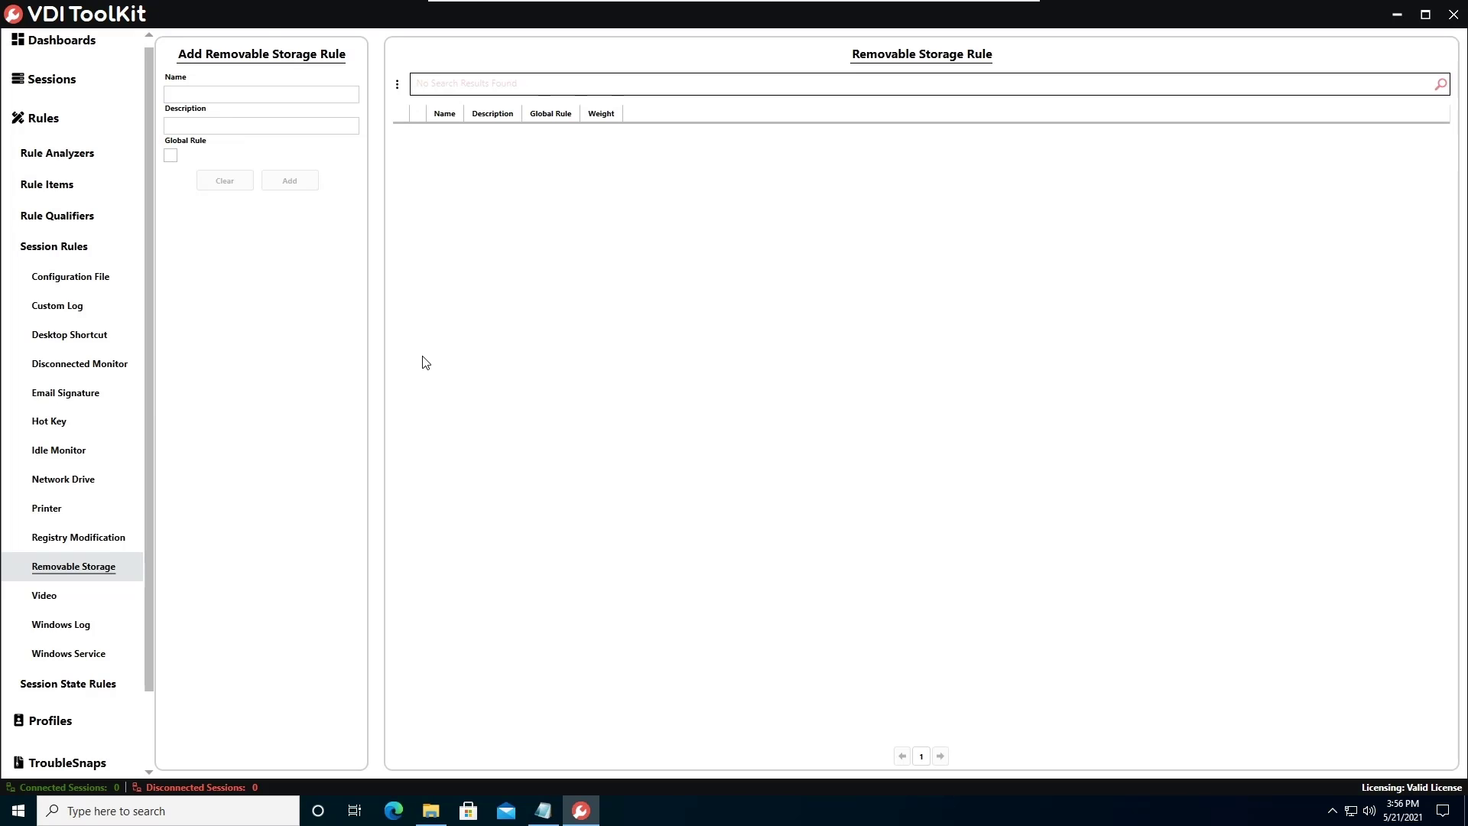
Add a global removable storage rule named "Default Deny Removable Storage" with the description "Default Rule To Deny Removable Storage".
left_click(268, 93)
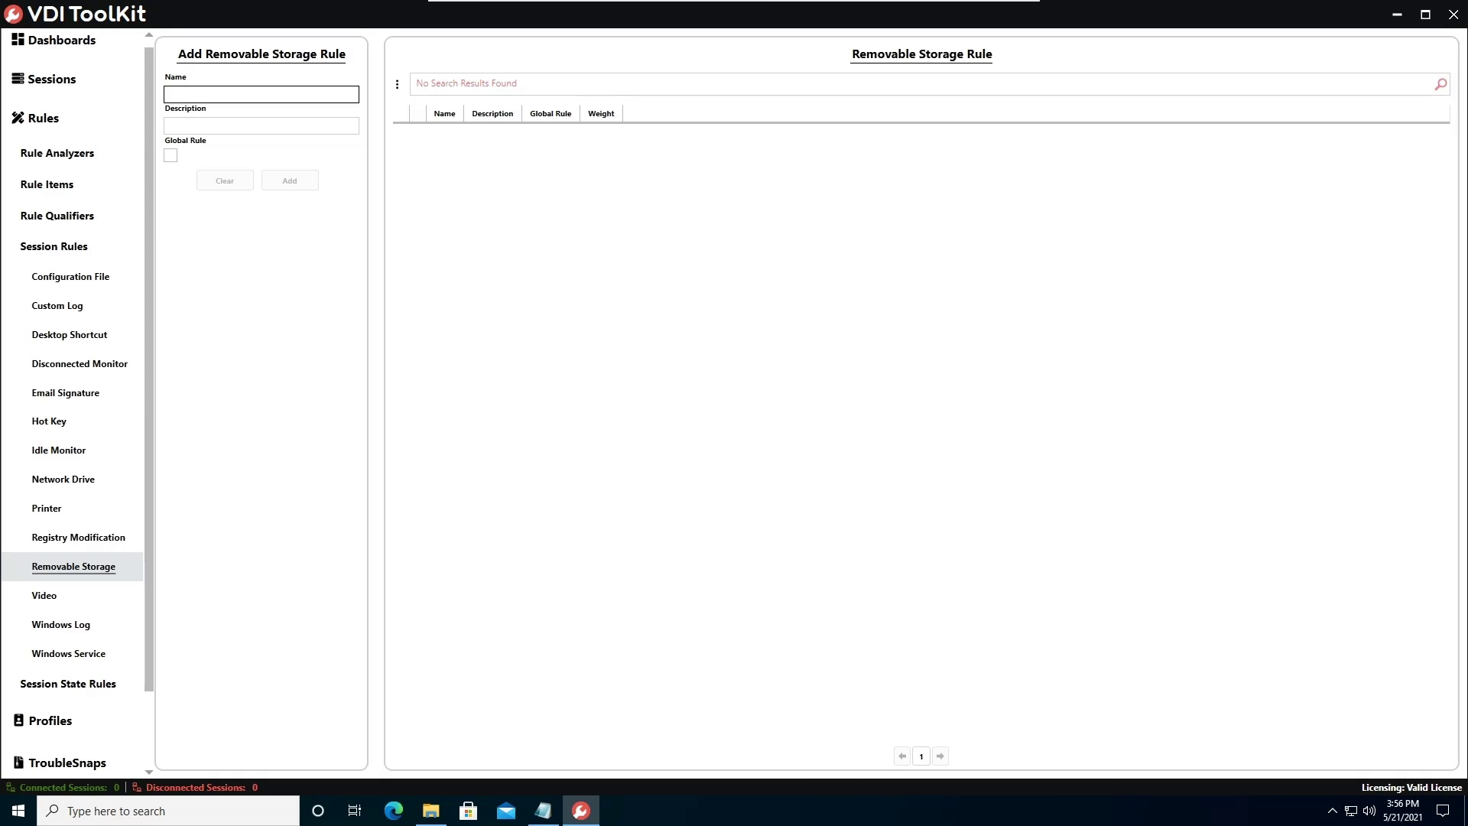
type("Default Deny Removable Storage")
key("Tab")
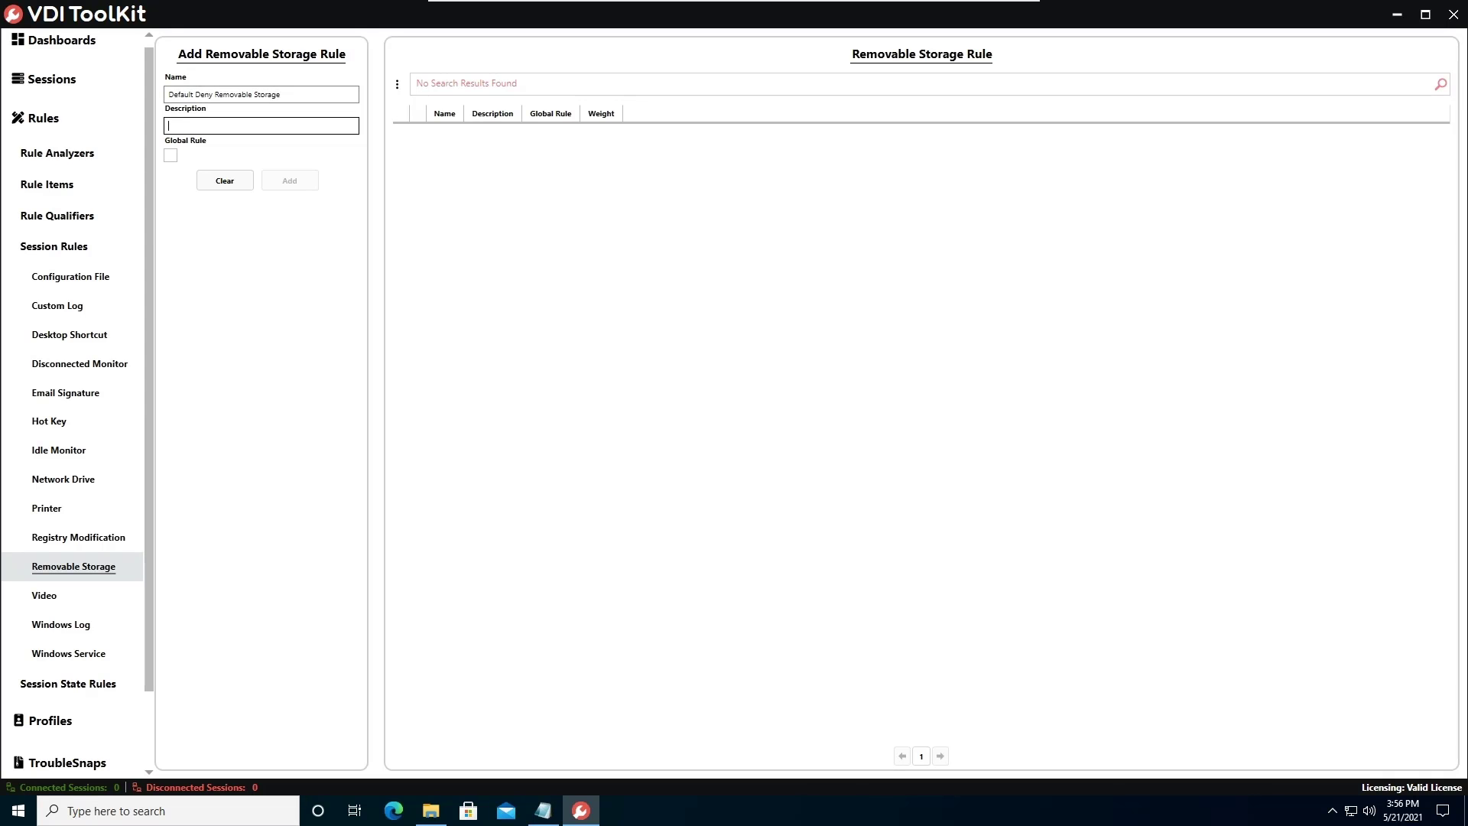
type("Default Rule To Deny Removable Storage")
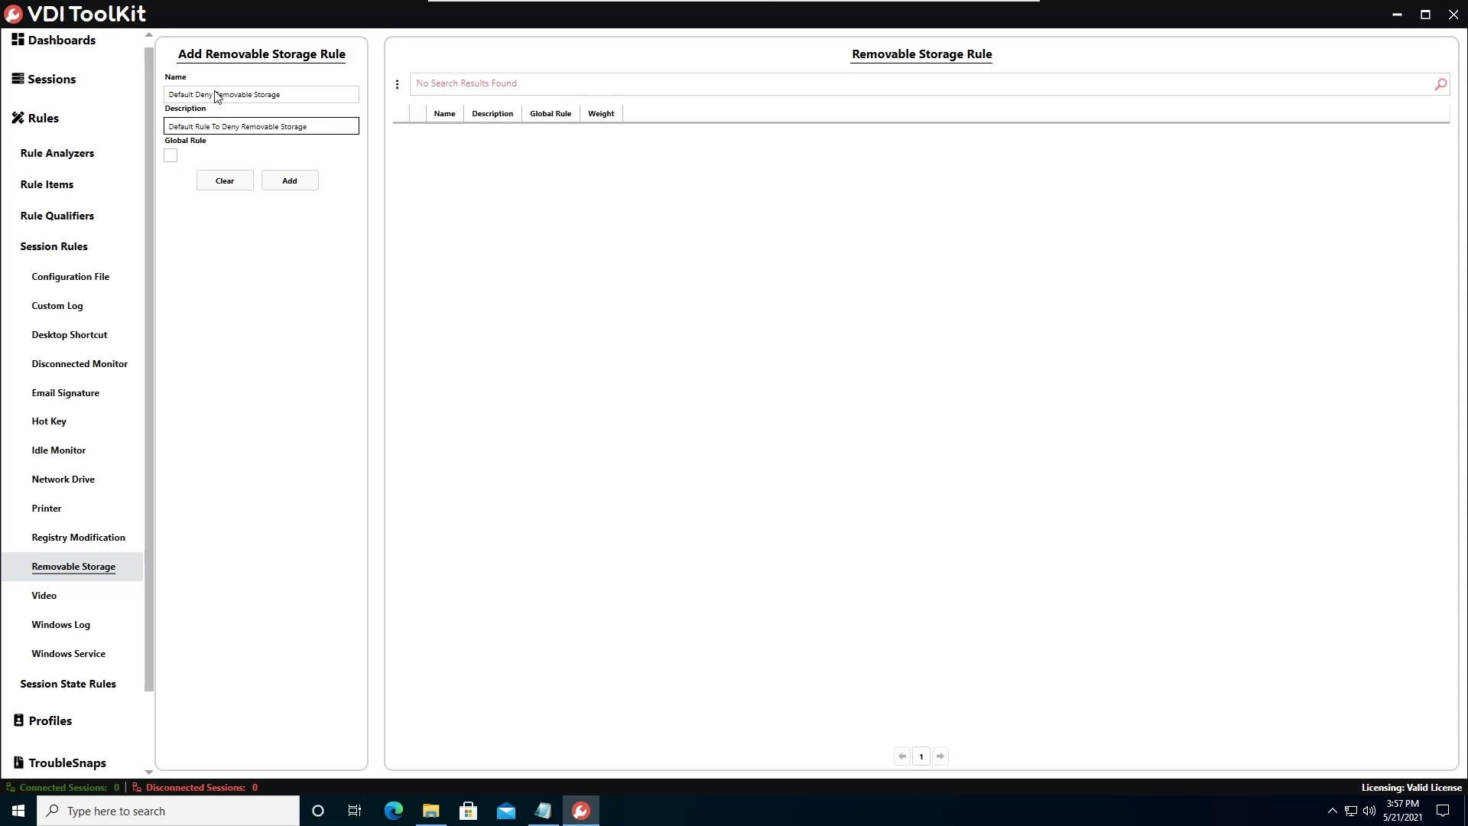
left_click(171, 156)
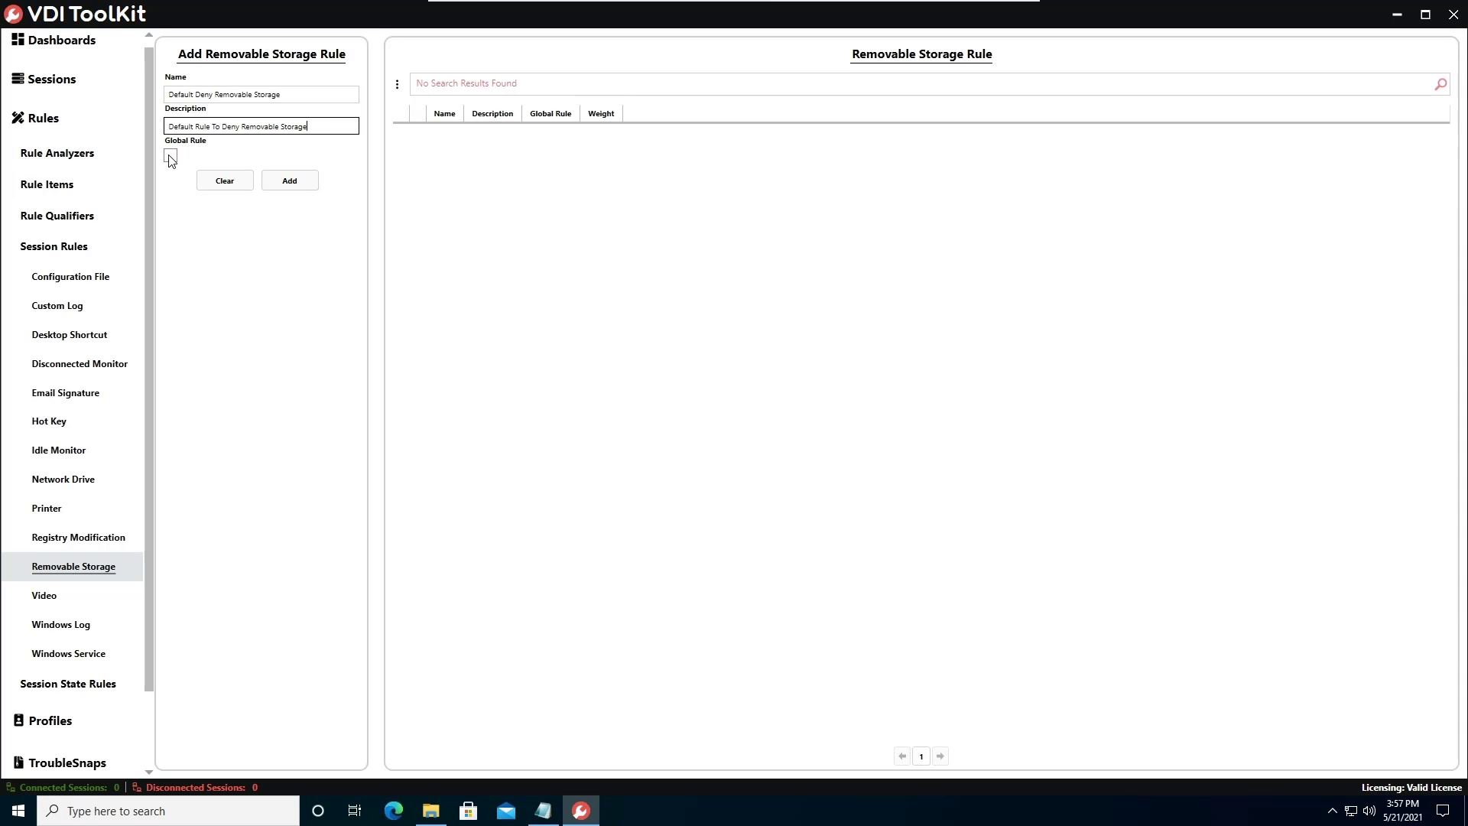
left_click(314, 180)
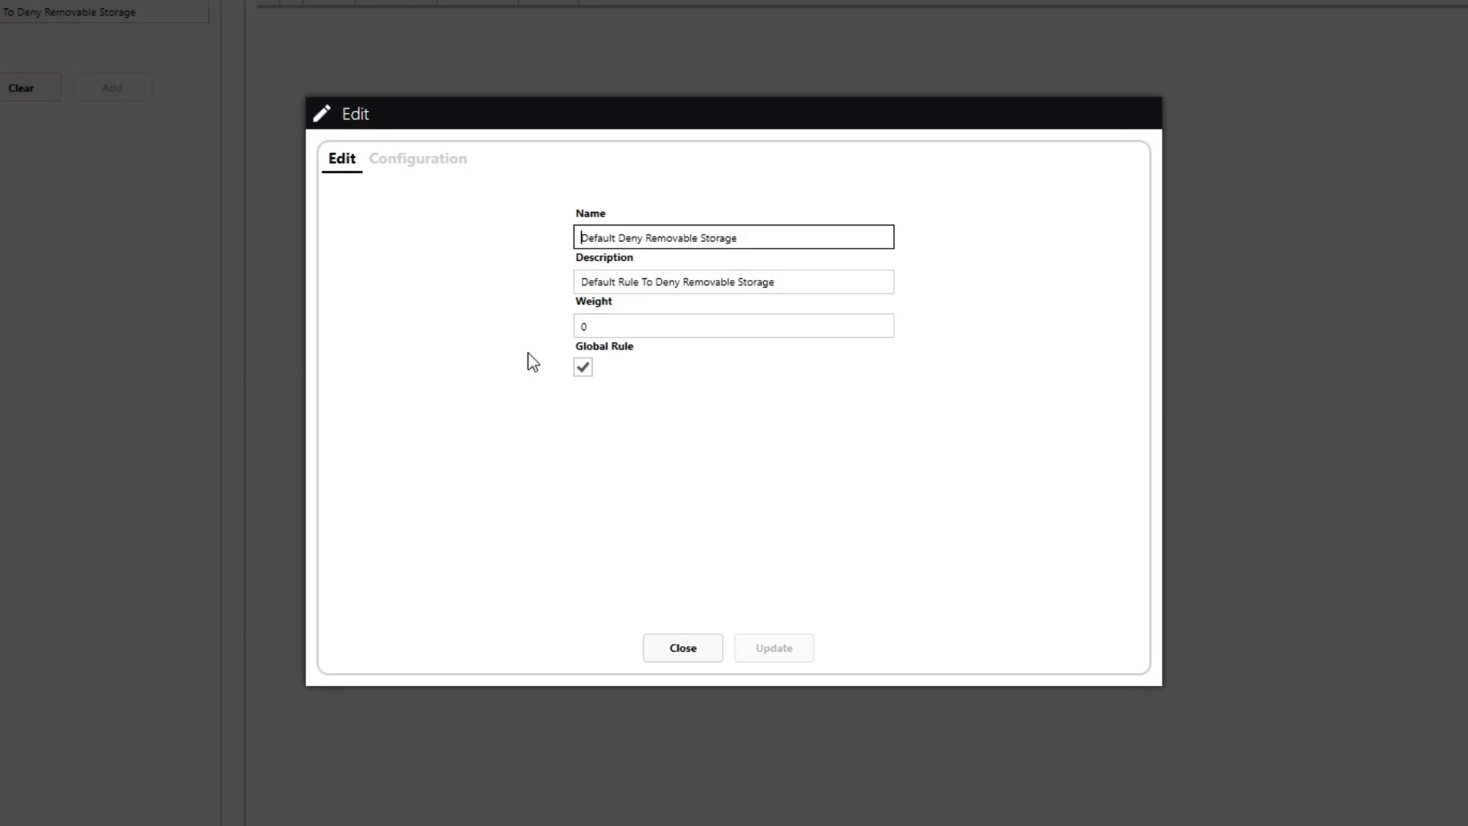
Keep the rule global, assign the Deny All Removable Disk item to its configuration, save it and refresh the rule list.
left_click(583, 368)
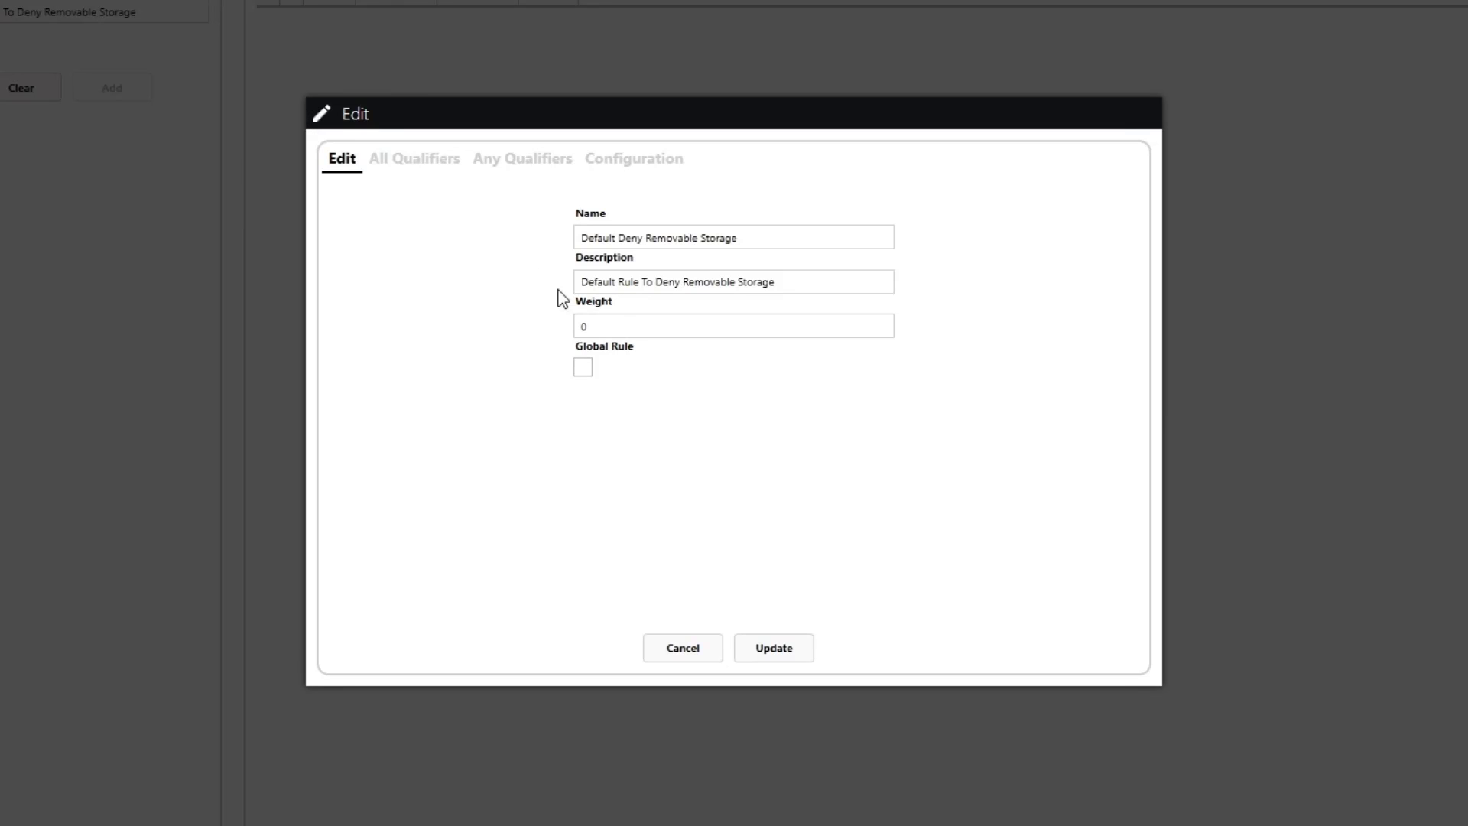
left_click(583, 370)
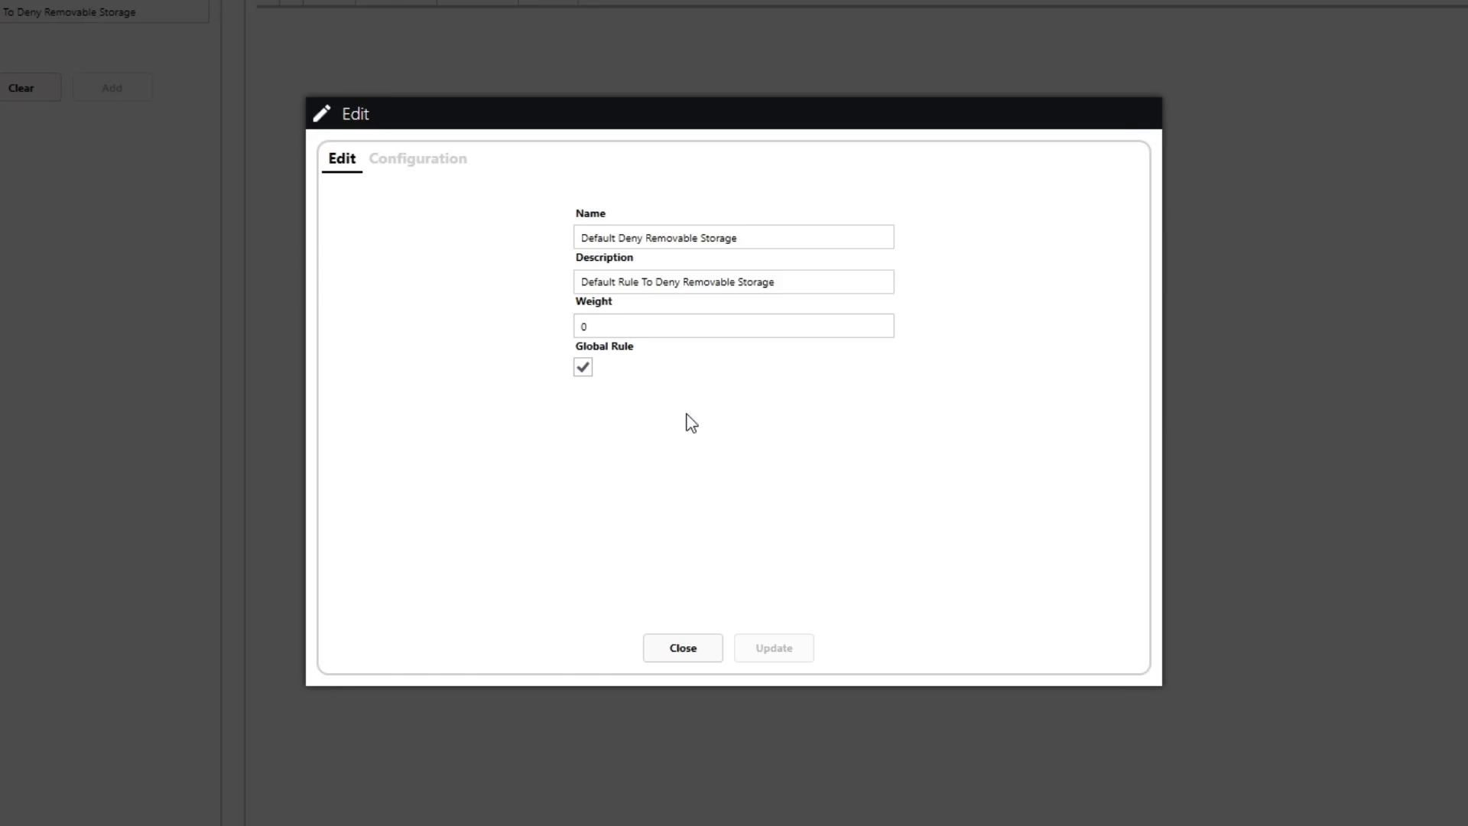
left_click(451, 172)
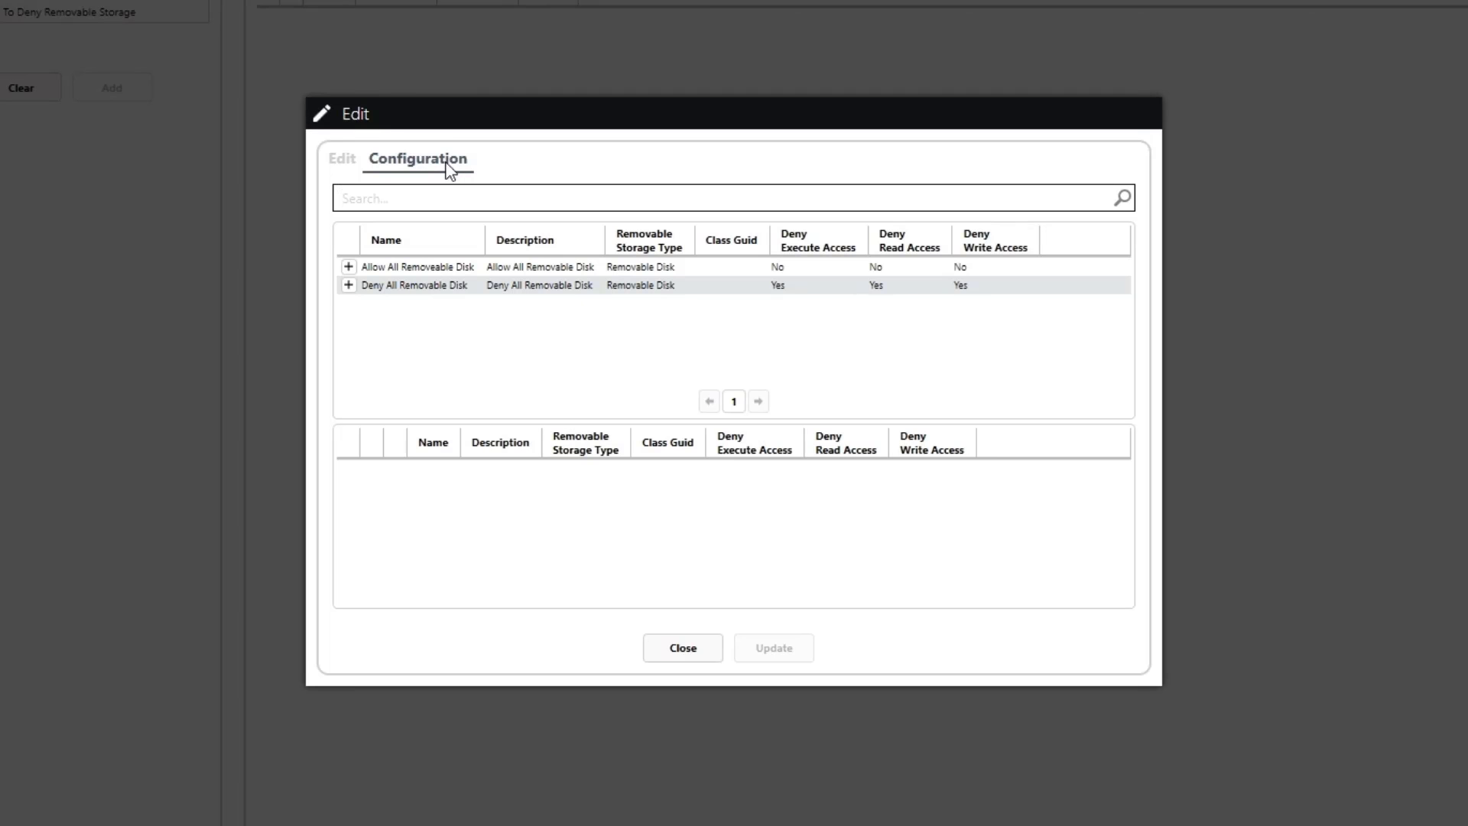
left_click(348, 285)
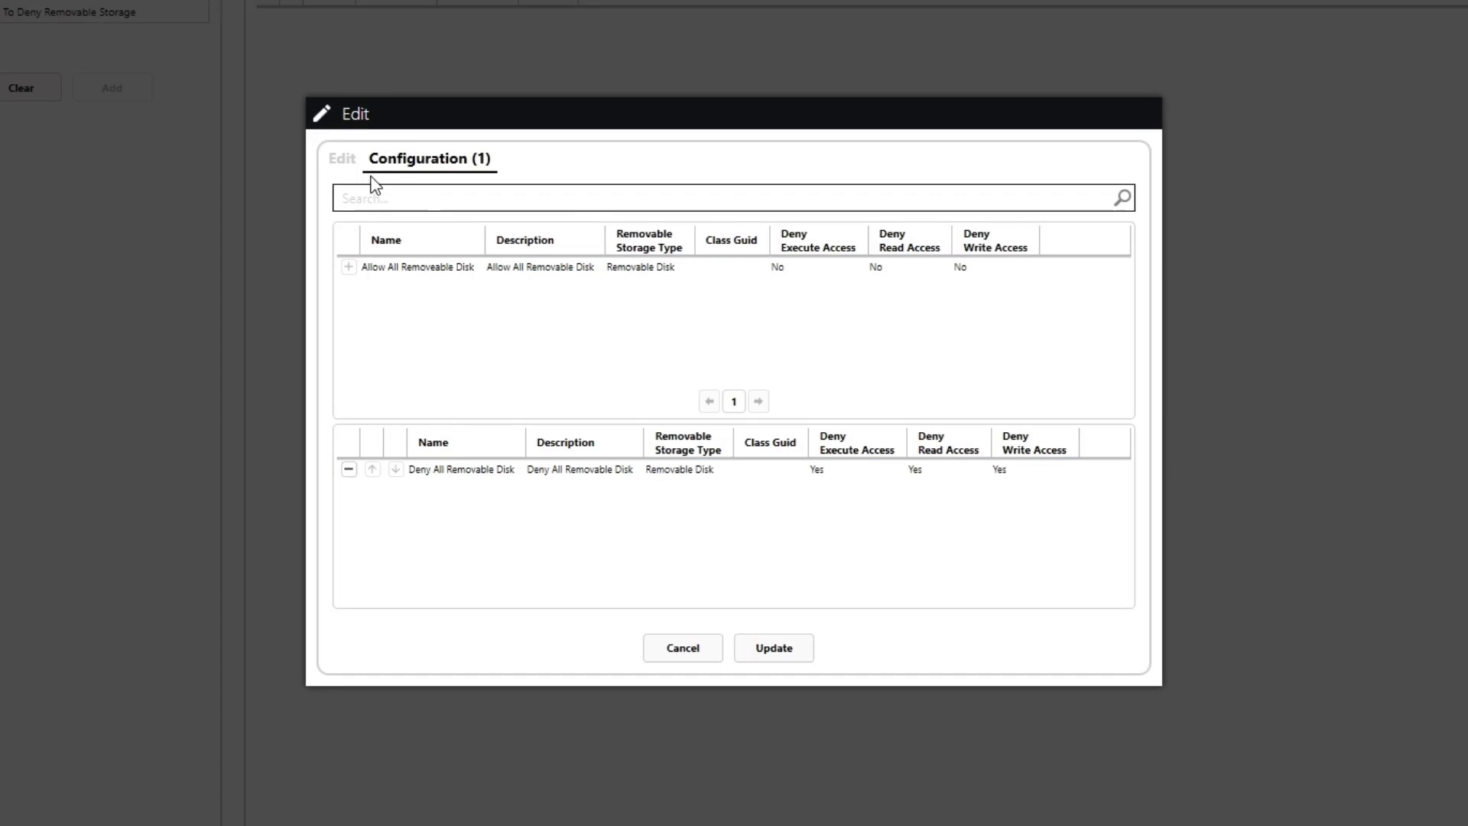
left_click(345, 162)
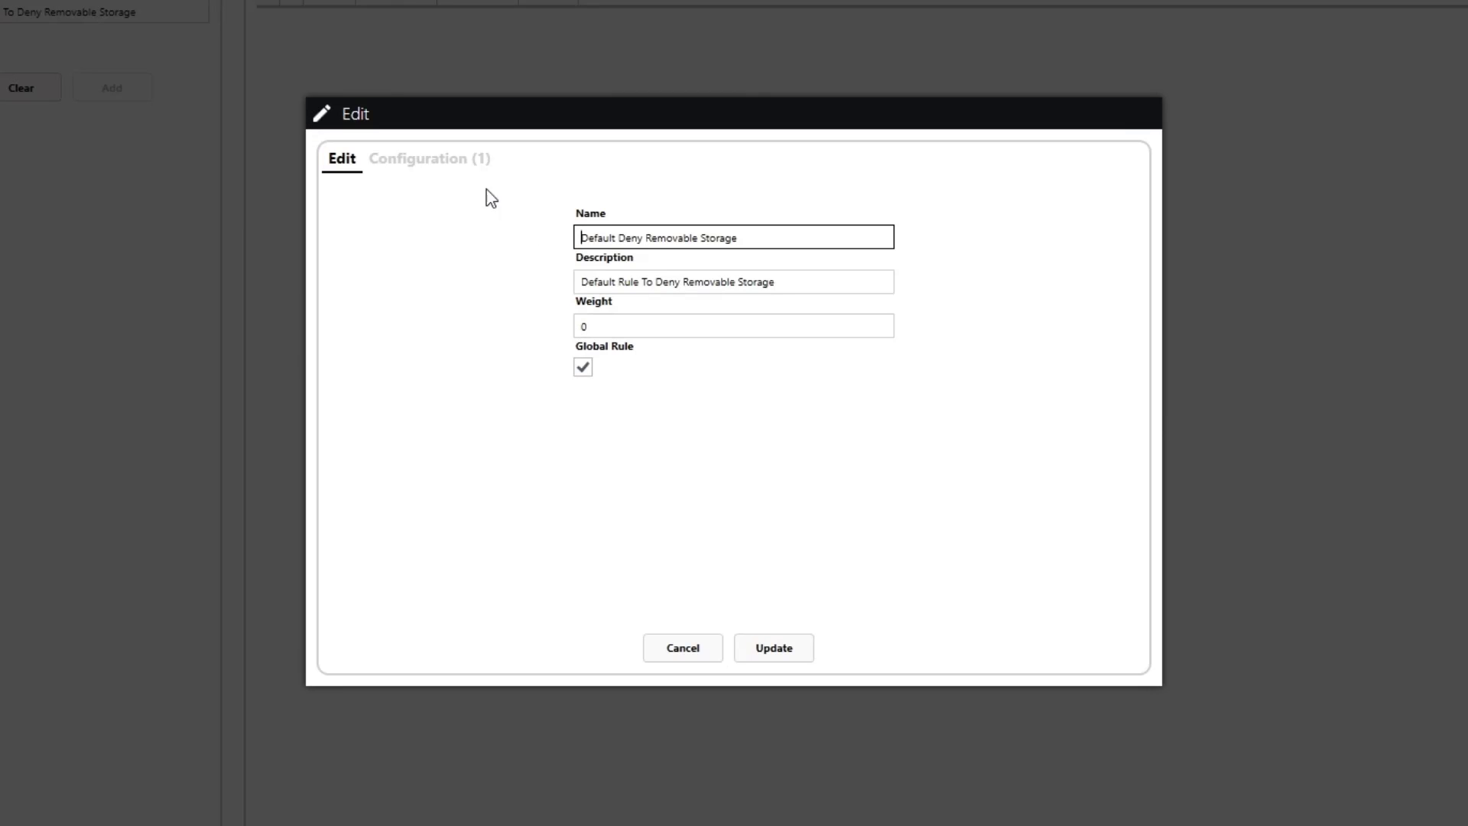
left_click(483, 166)
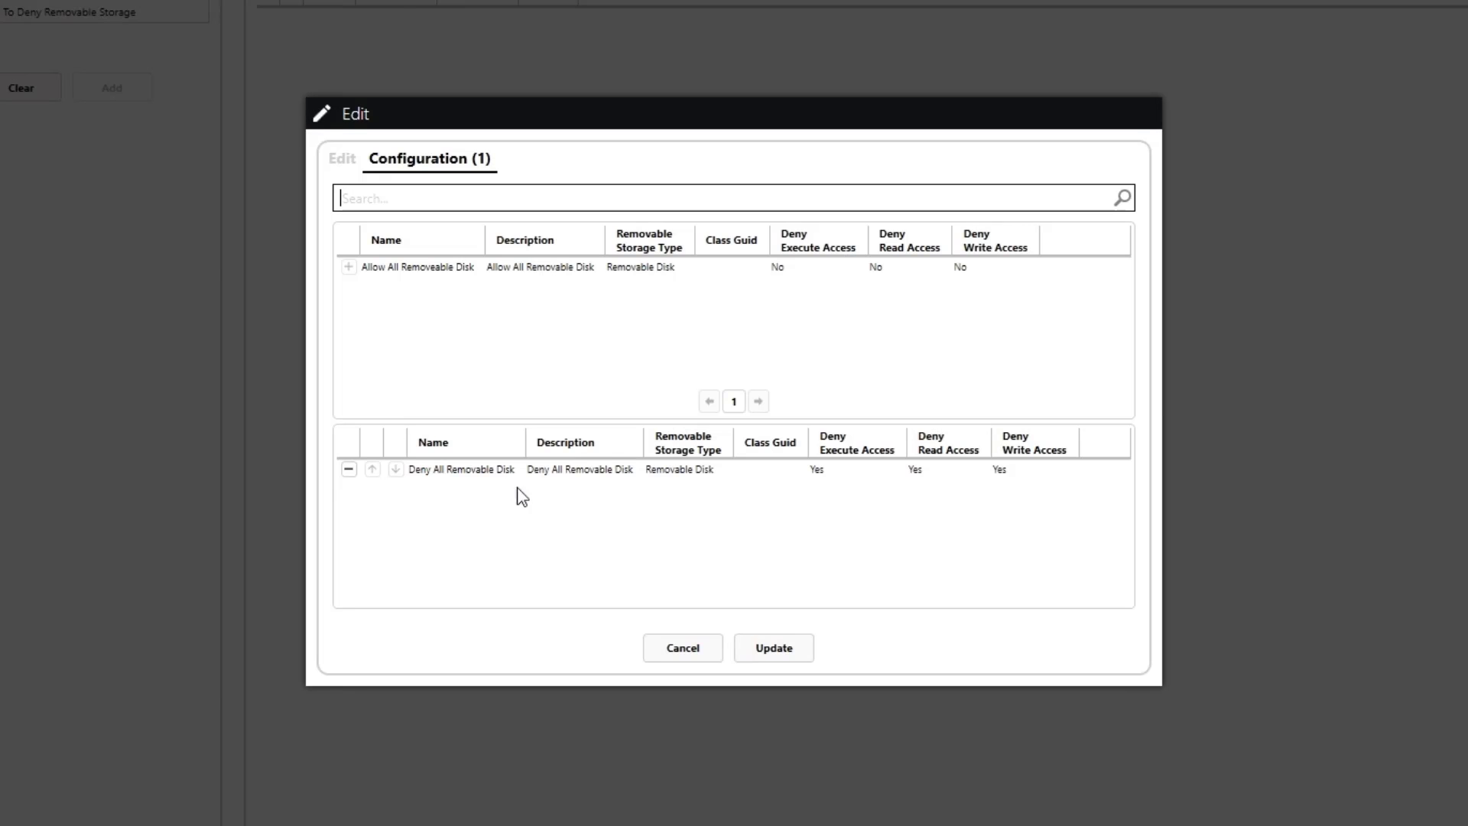
left_click(774, 648)
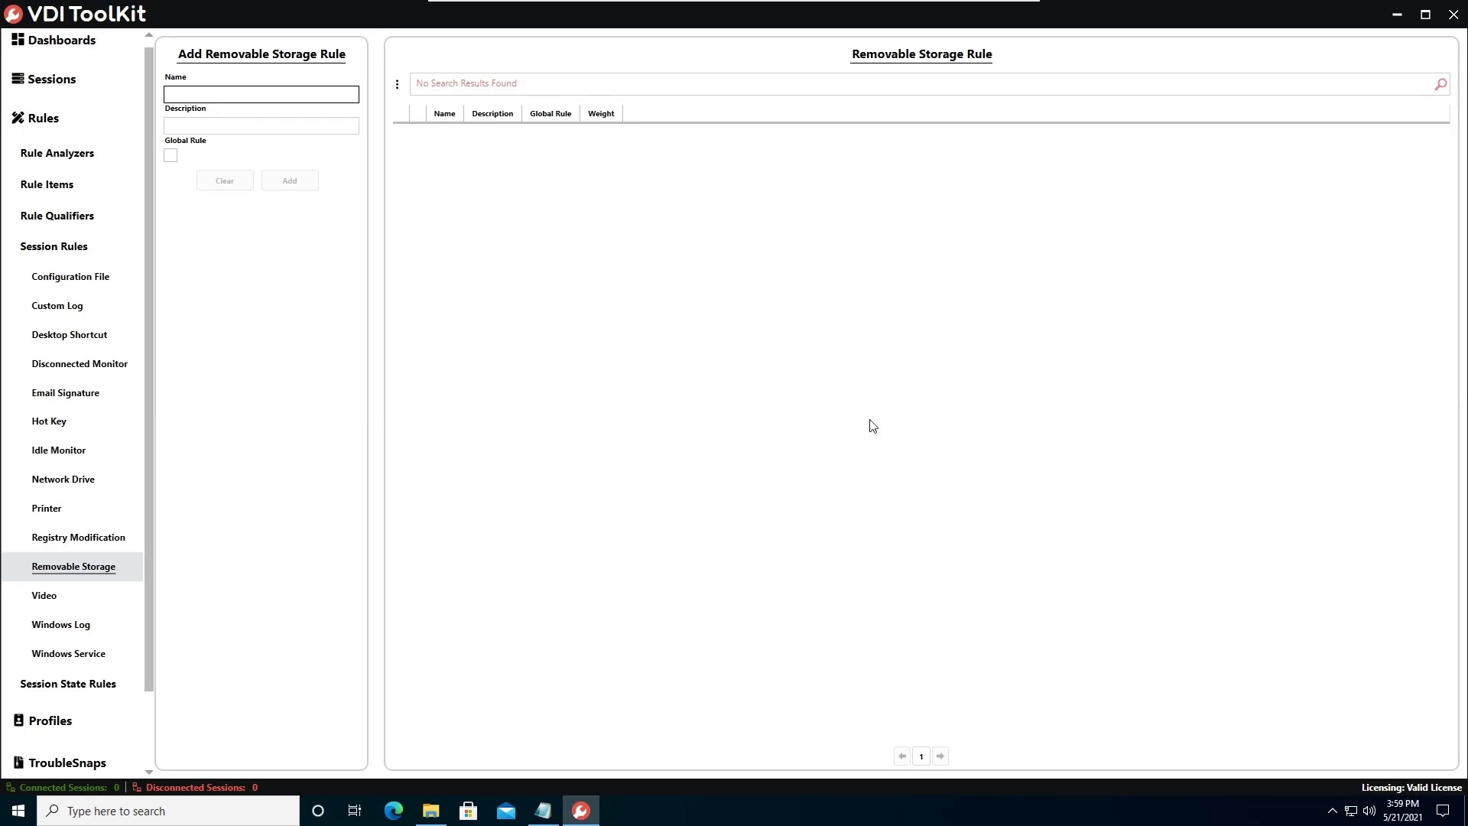
left_click(1443, 88)
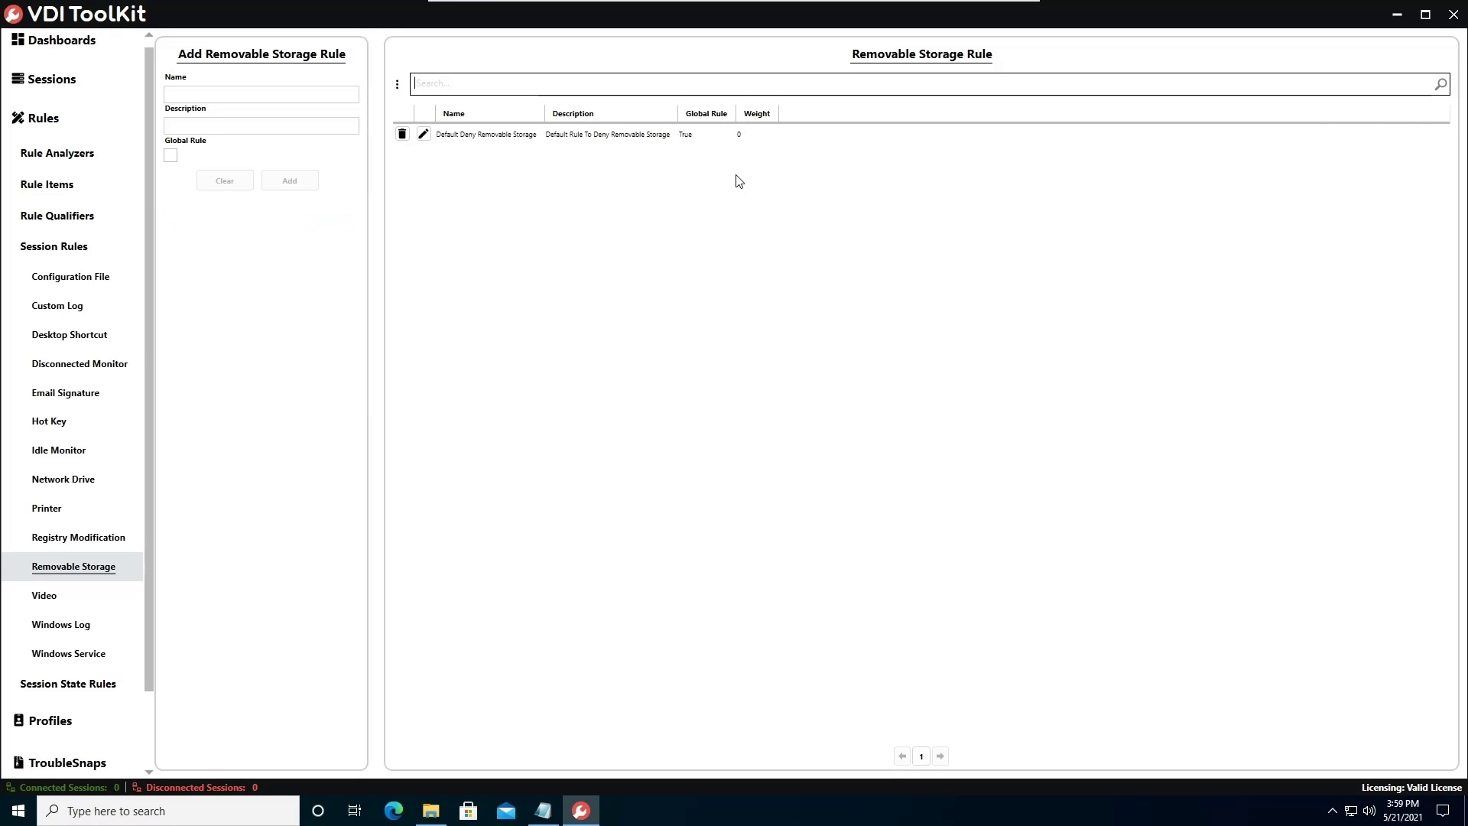
left_click(672, 141)
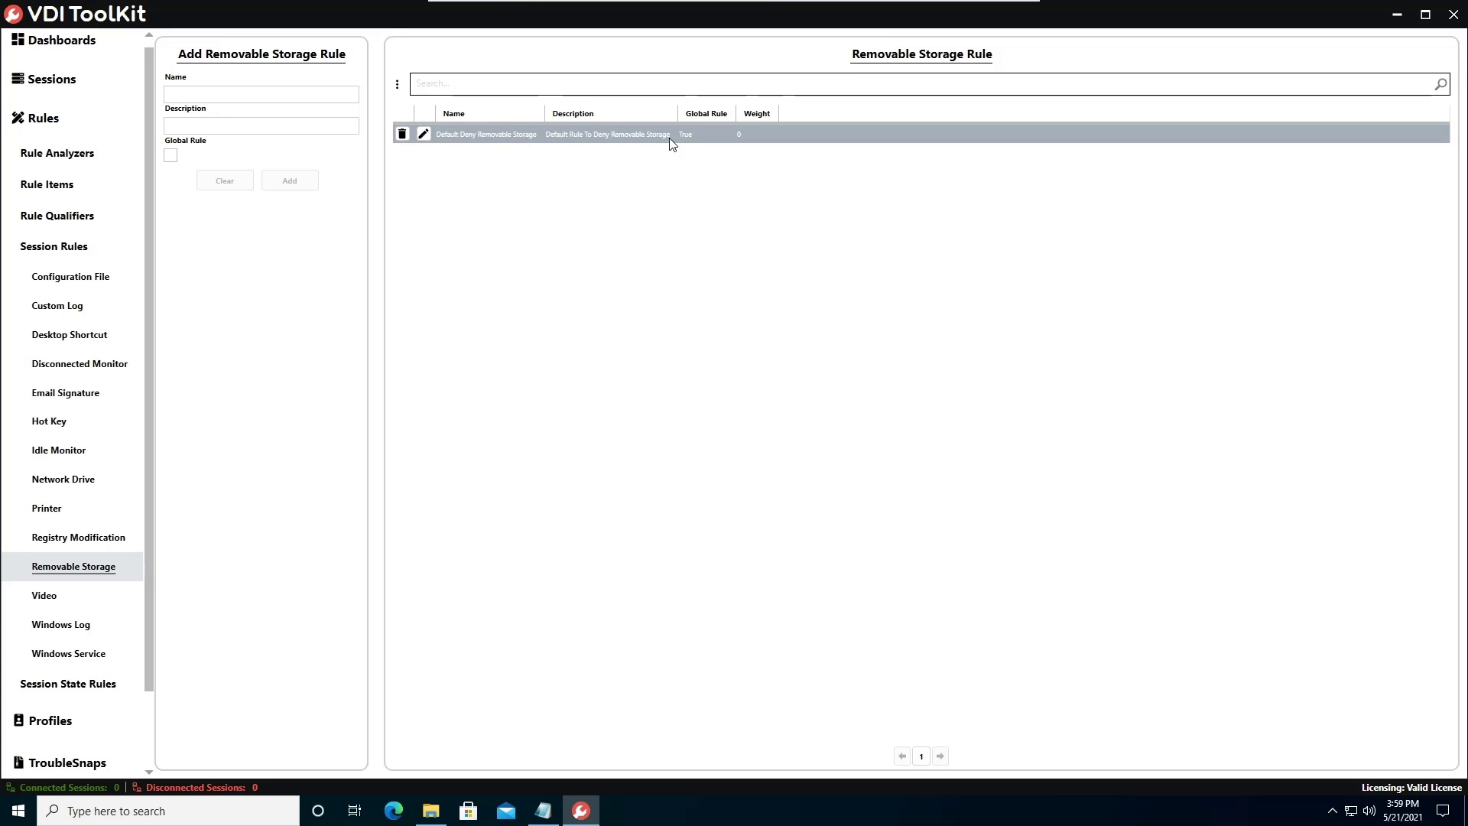
right_click(669, 139)
left_click(609, 179)
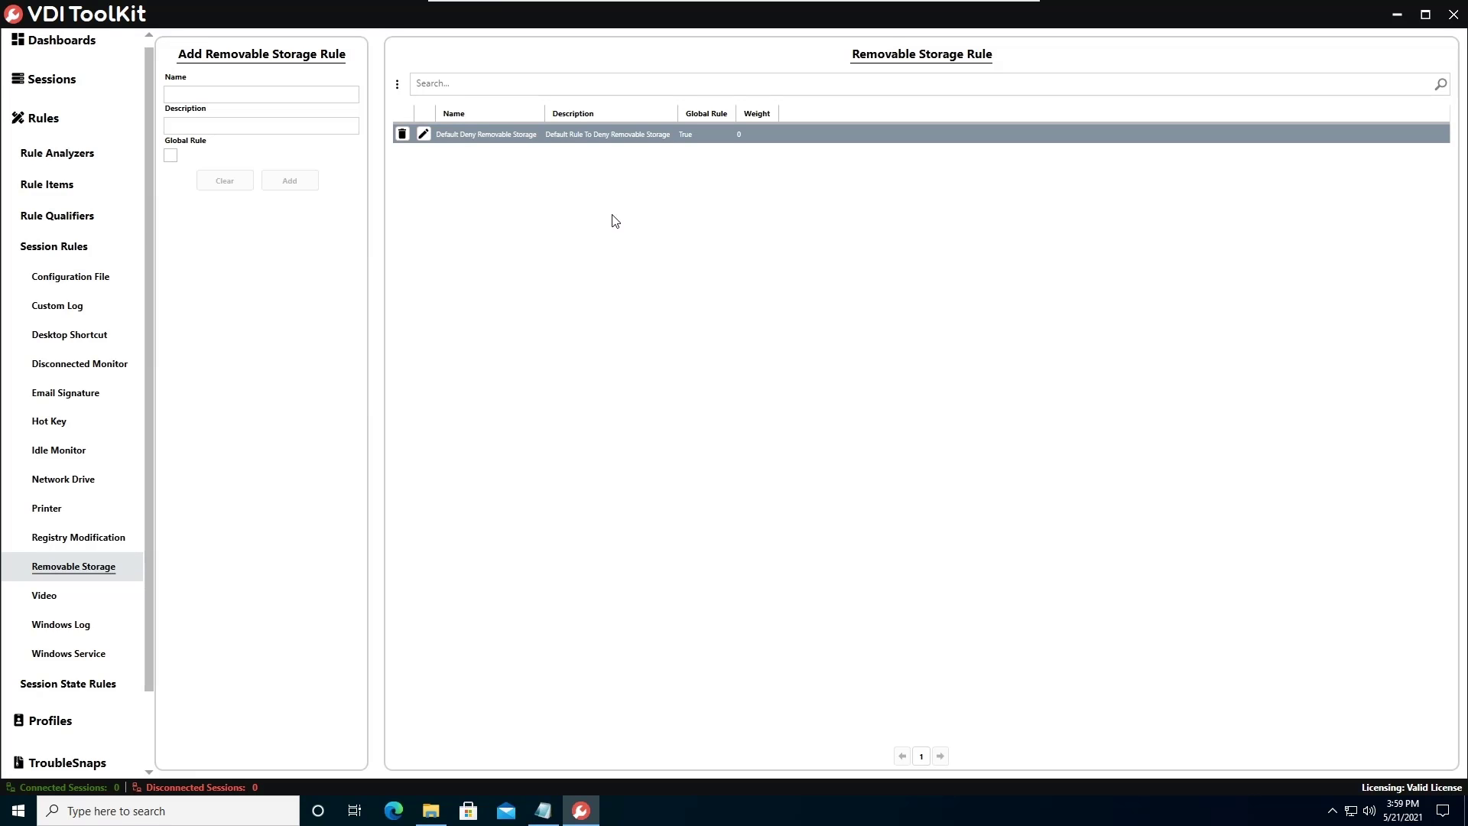
Add a non-global rule named "Allow Removable Storage" with the description "Rule to allow removable storage for certain users".
left_click(276, 94)
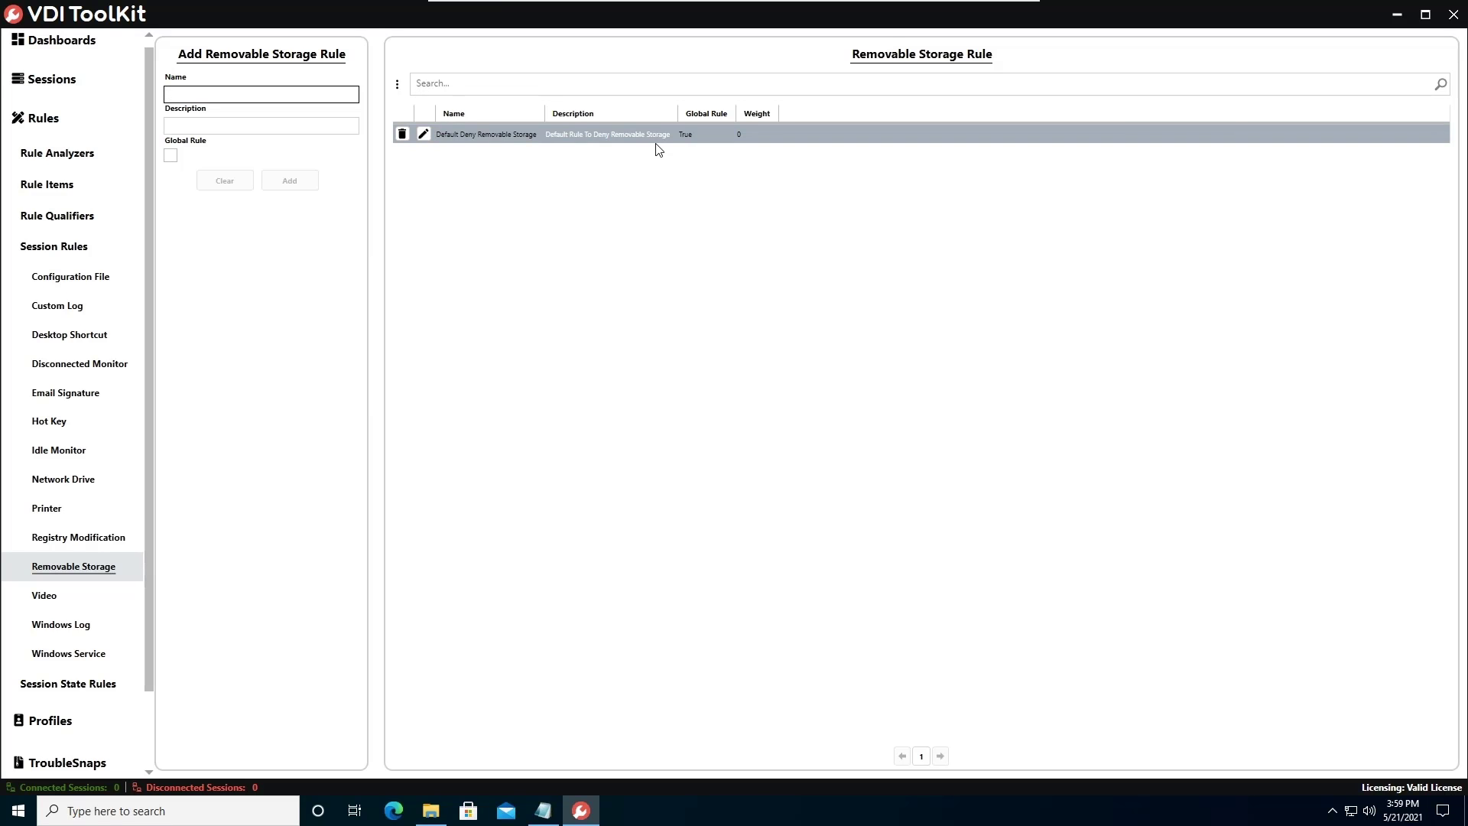
type("Allow Removable Storage")
key("Tab")
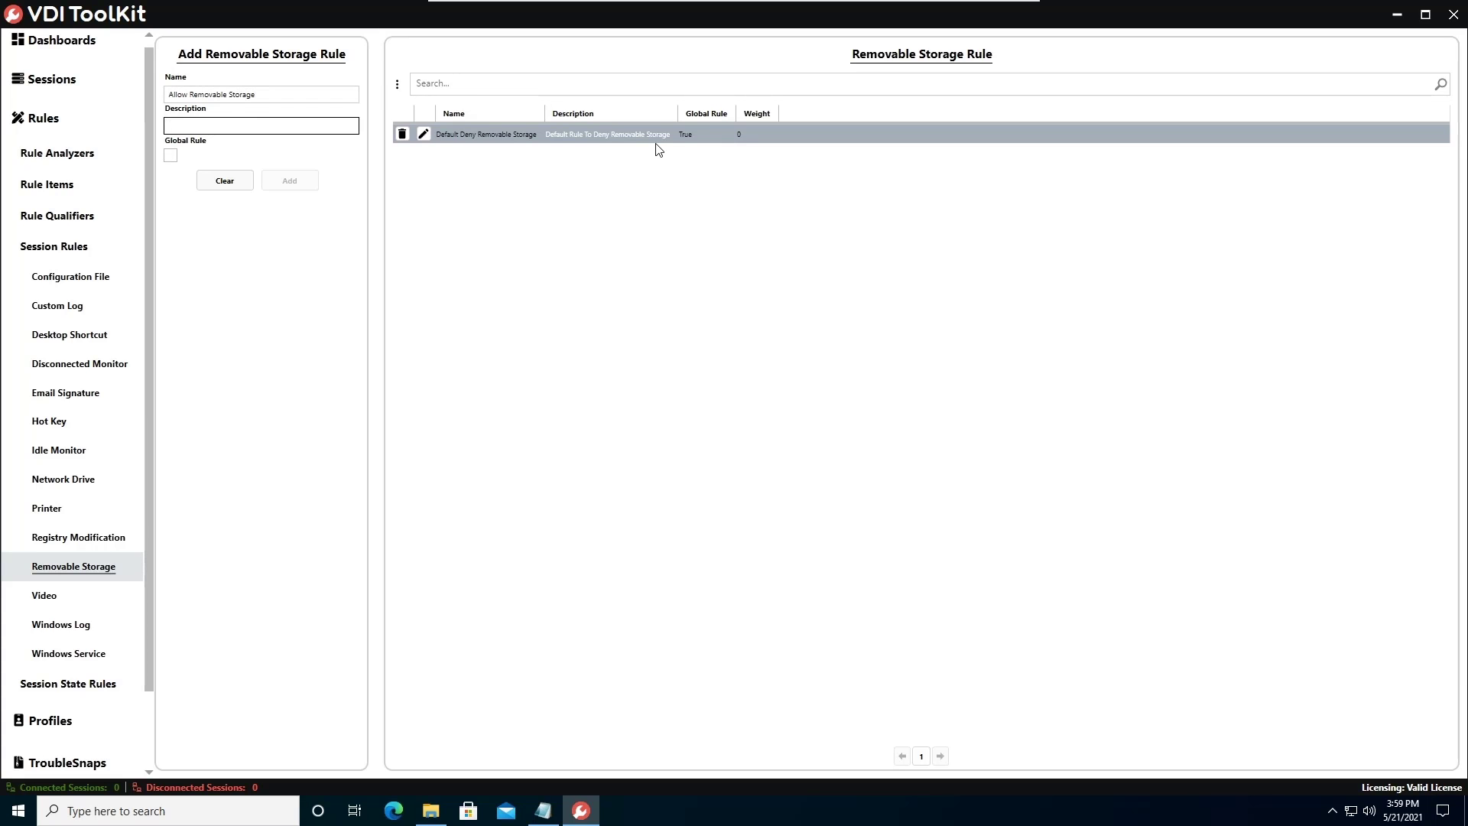
type("Rule to allow removable storage for certain users")
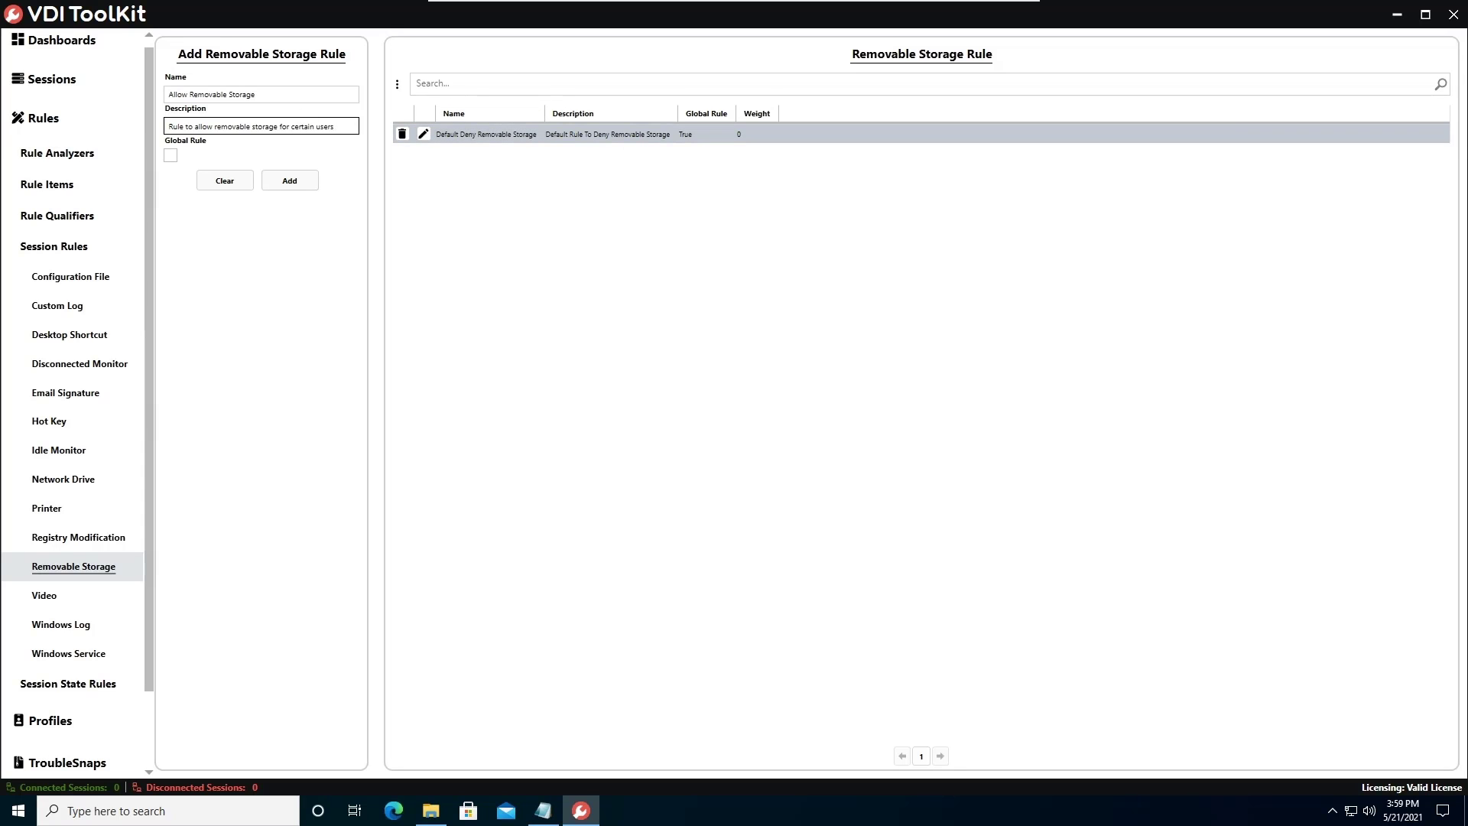
left_click(291, 180)
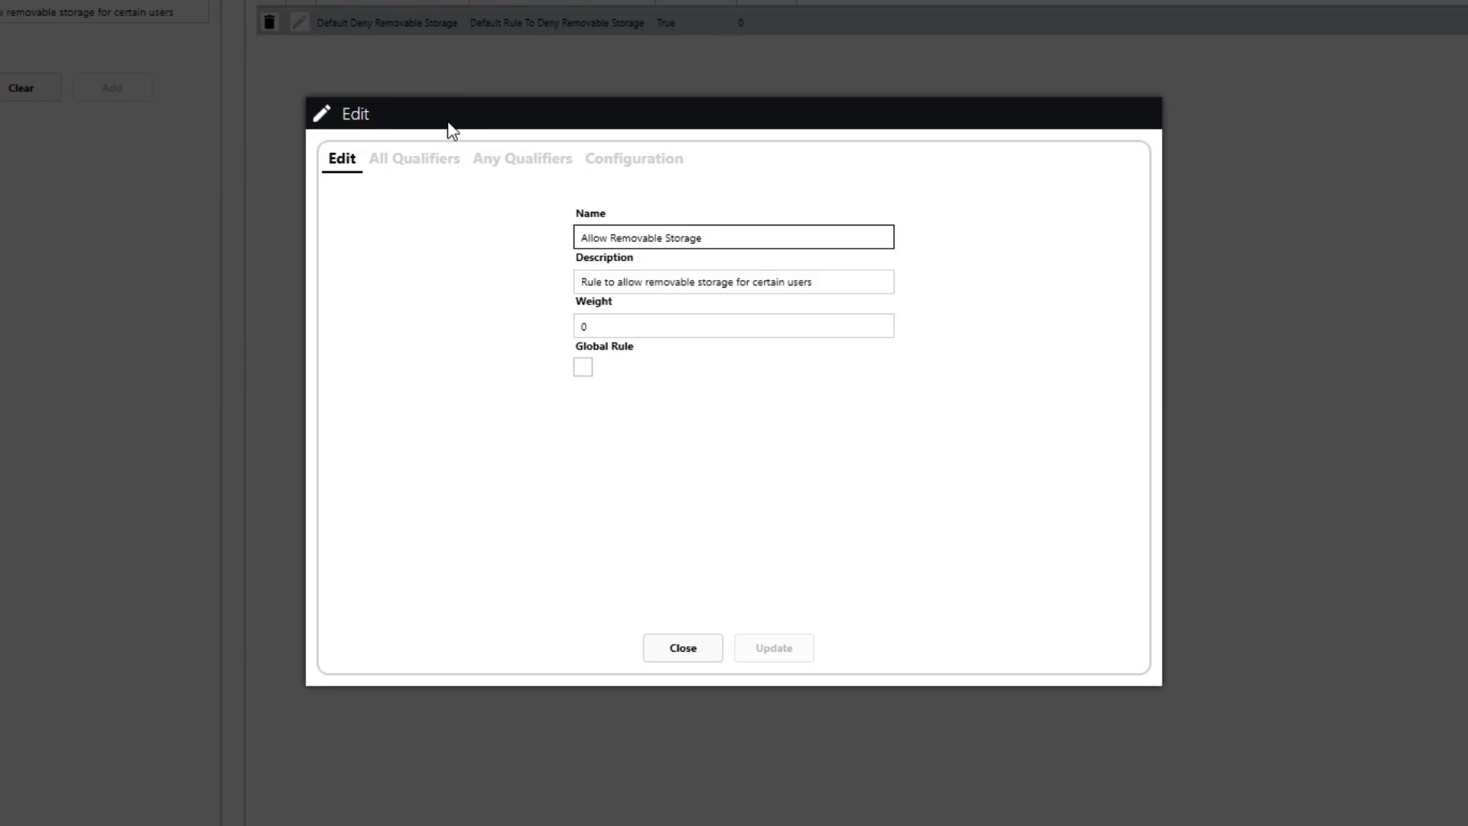
Add the Active Directory user vditoolkituser to the Any Qualifiers of the Allow Removable Storage rule.
left_click(443, 164)
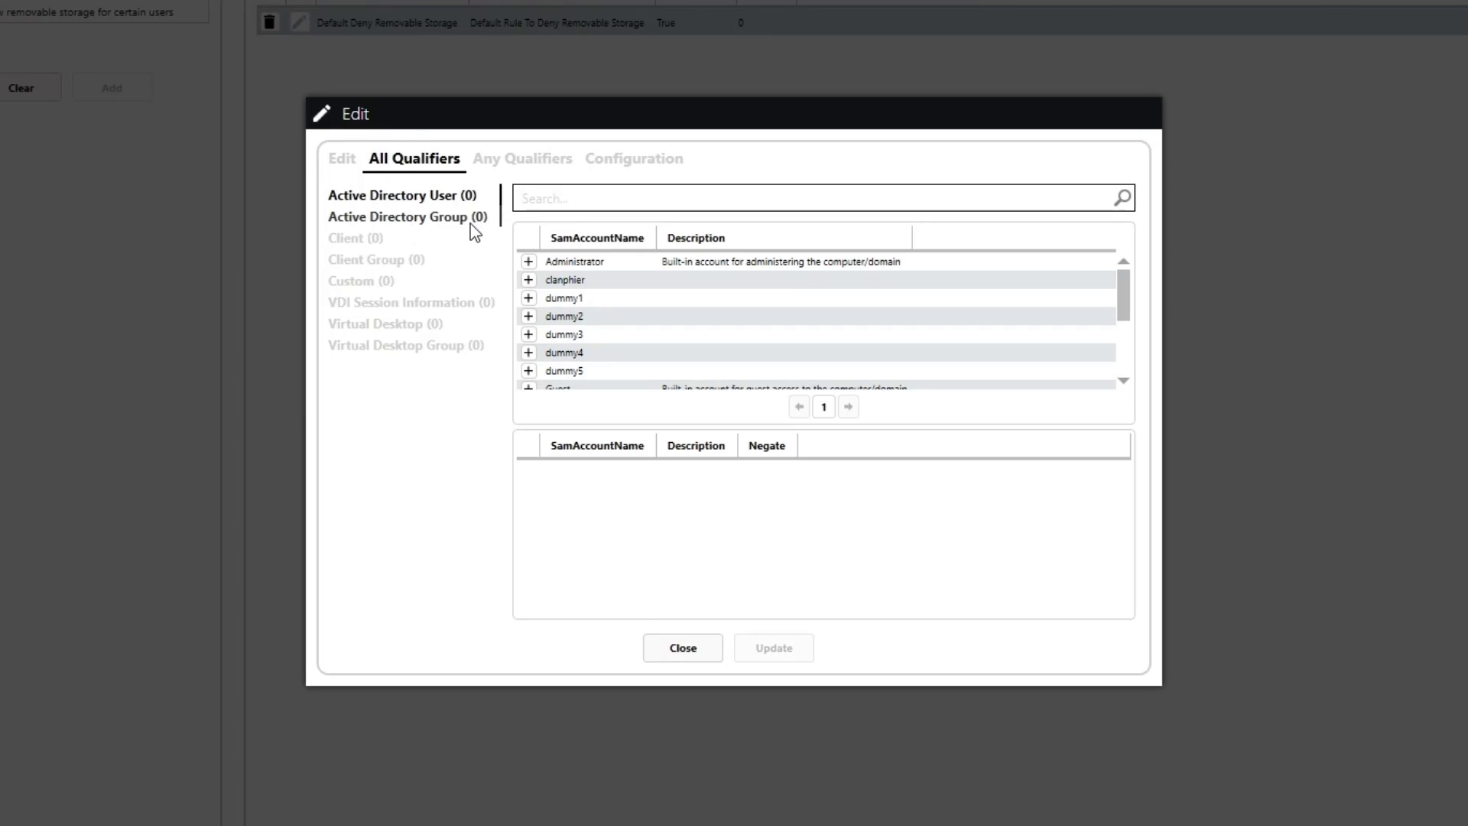
left_click(681, 350)
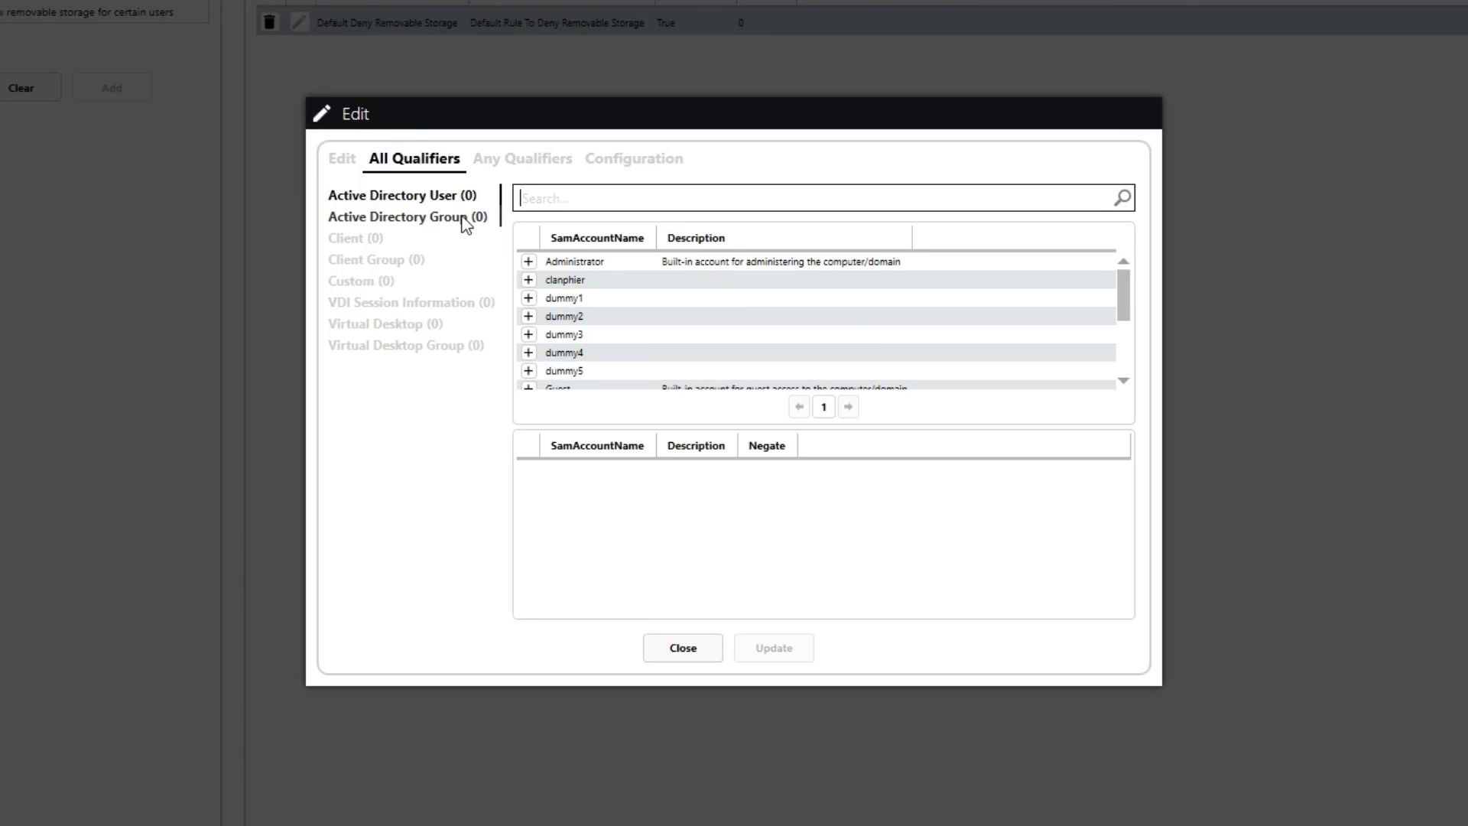
left_click(509, 162)
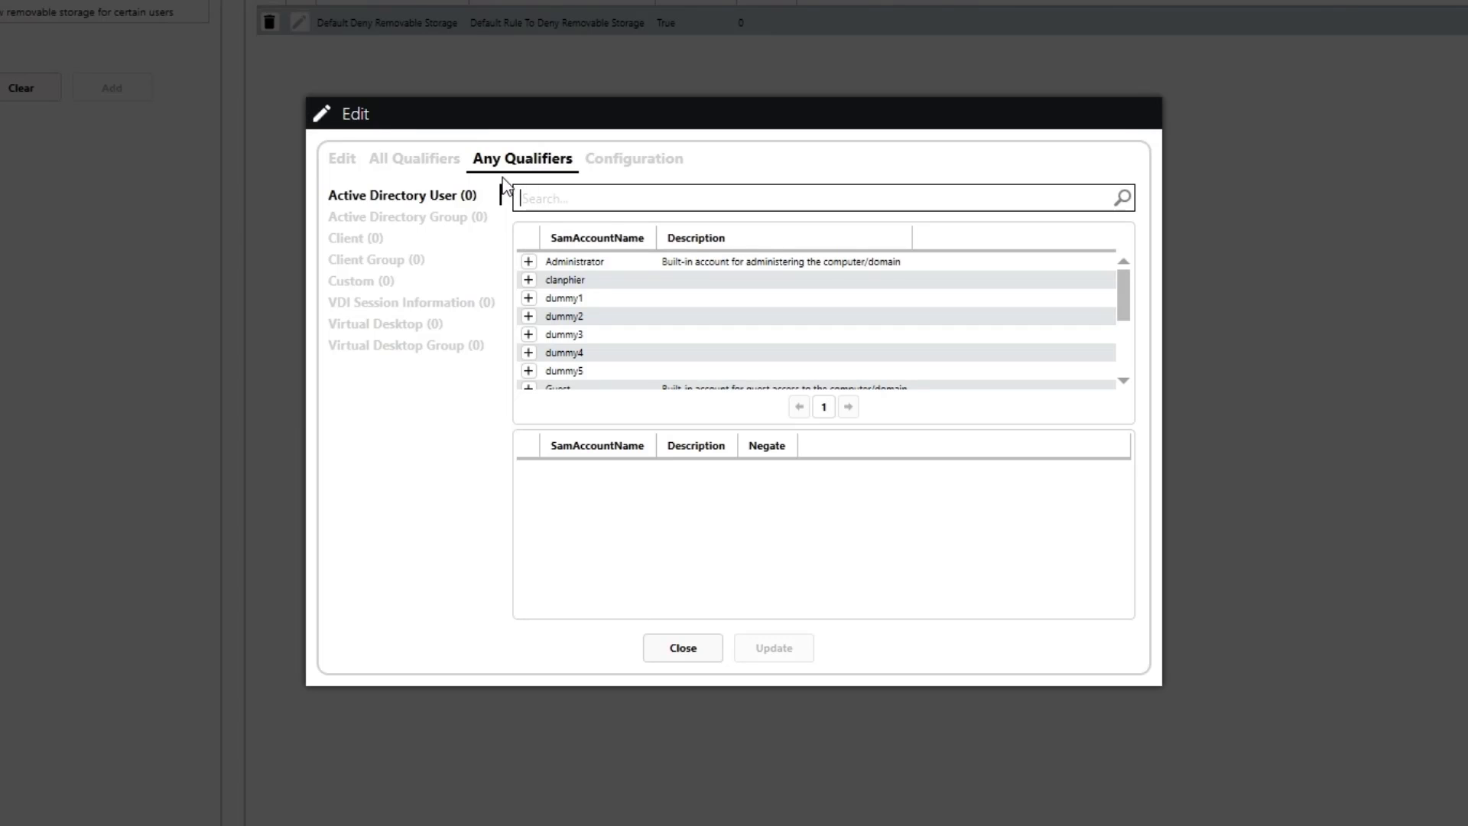
left_click(431, 200)
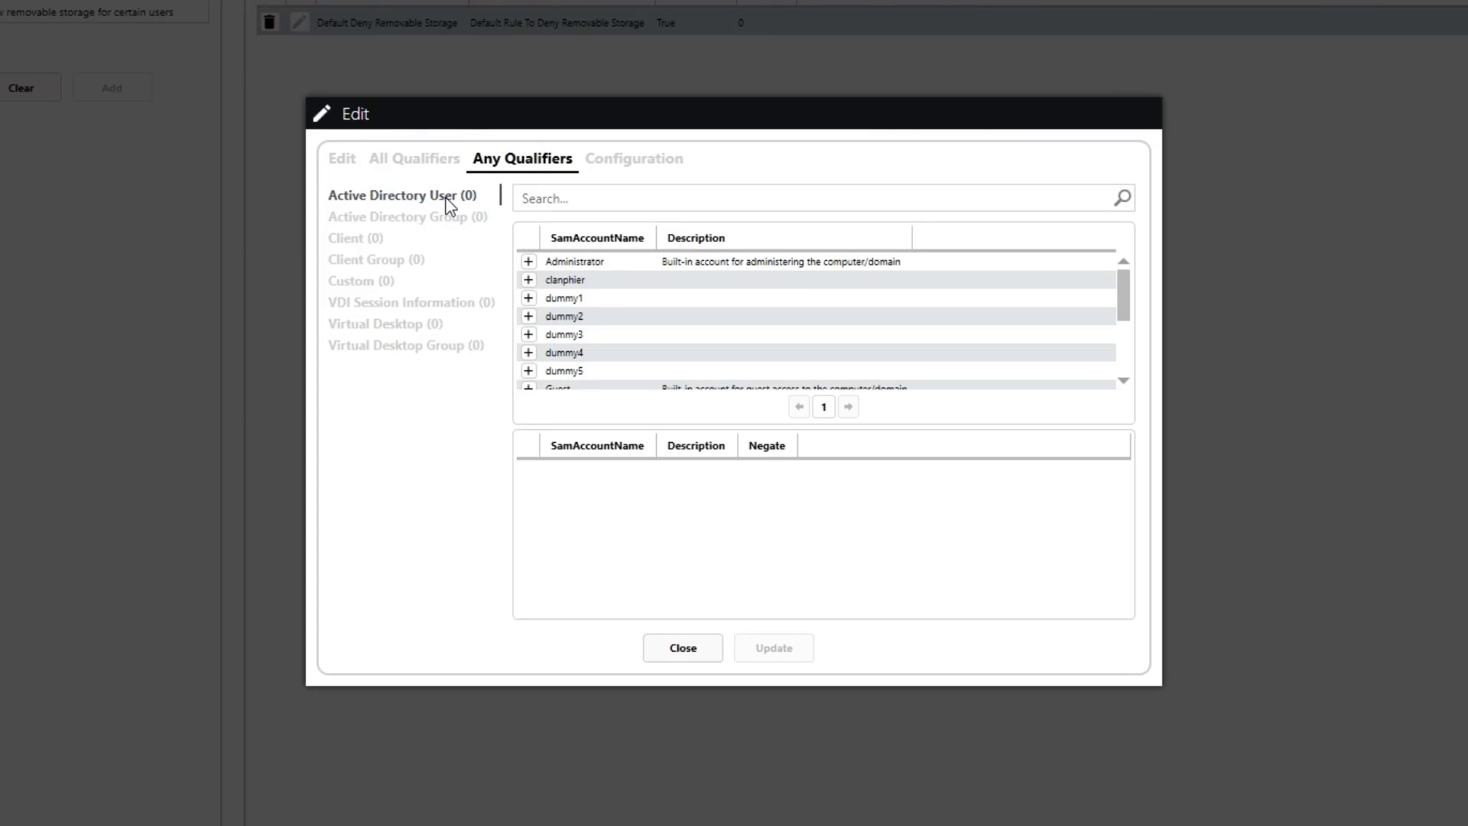
scroll(589, 328, "down", 3)
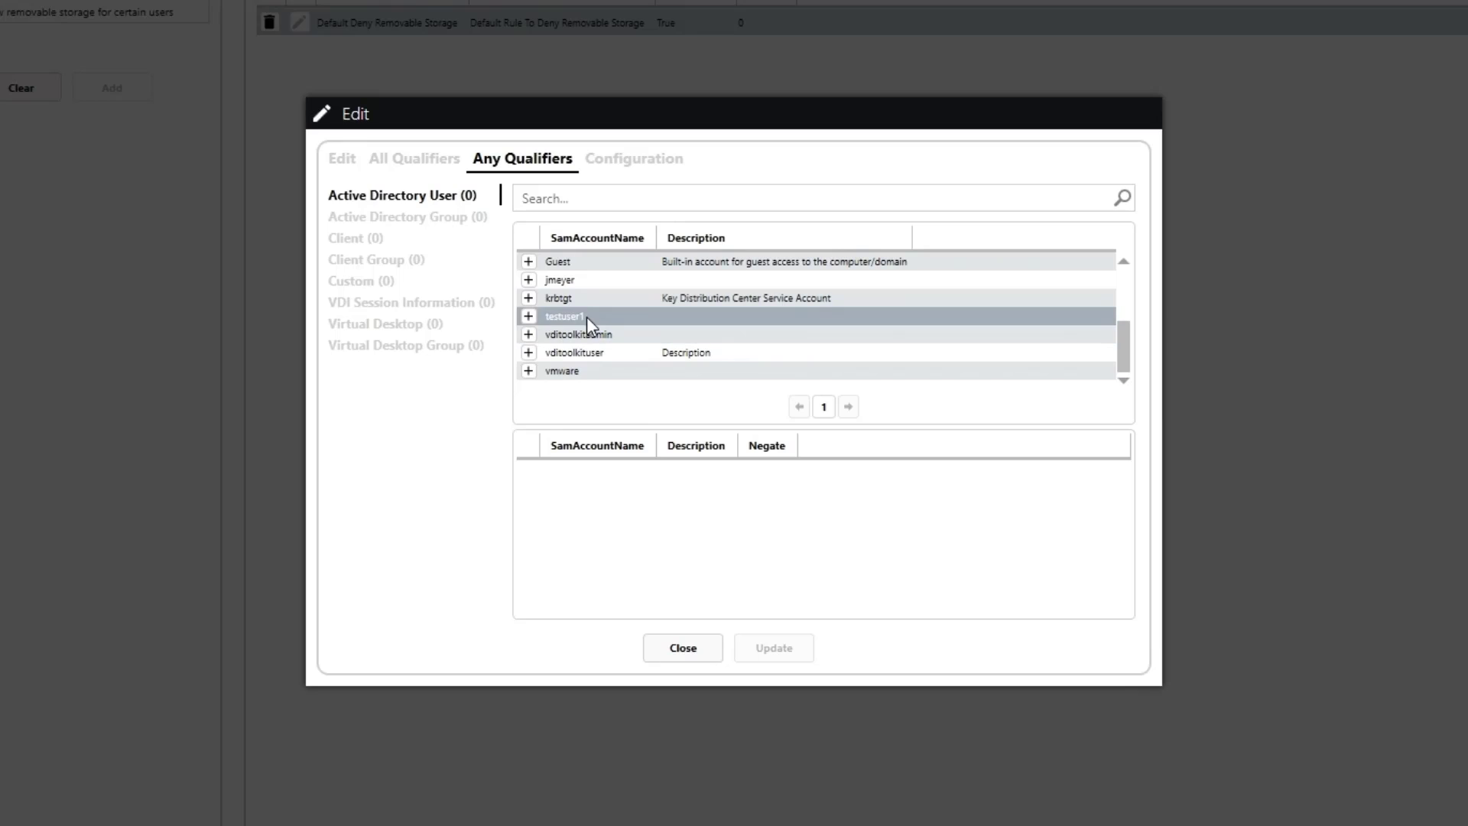
left_click(528, 353)
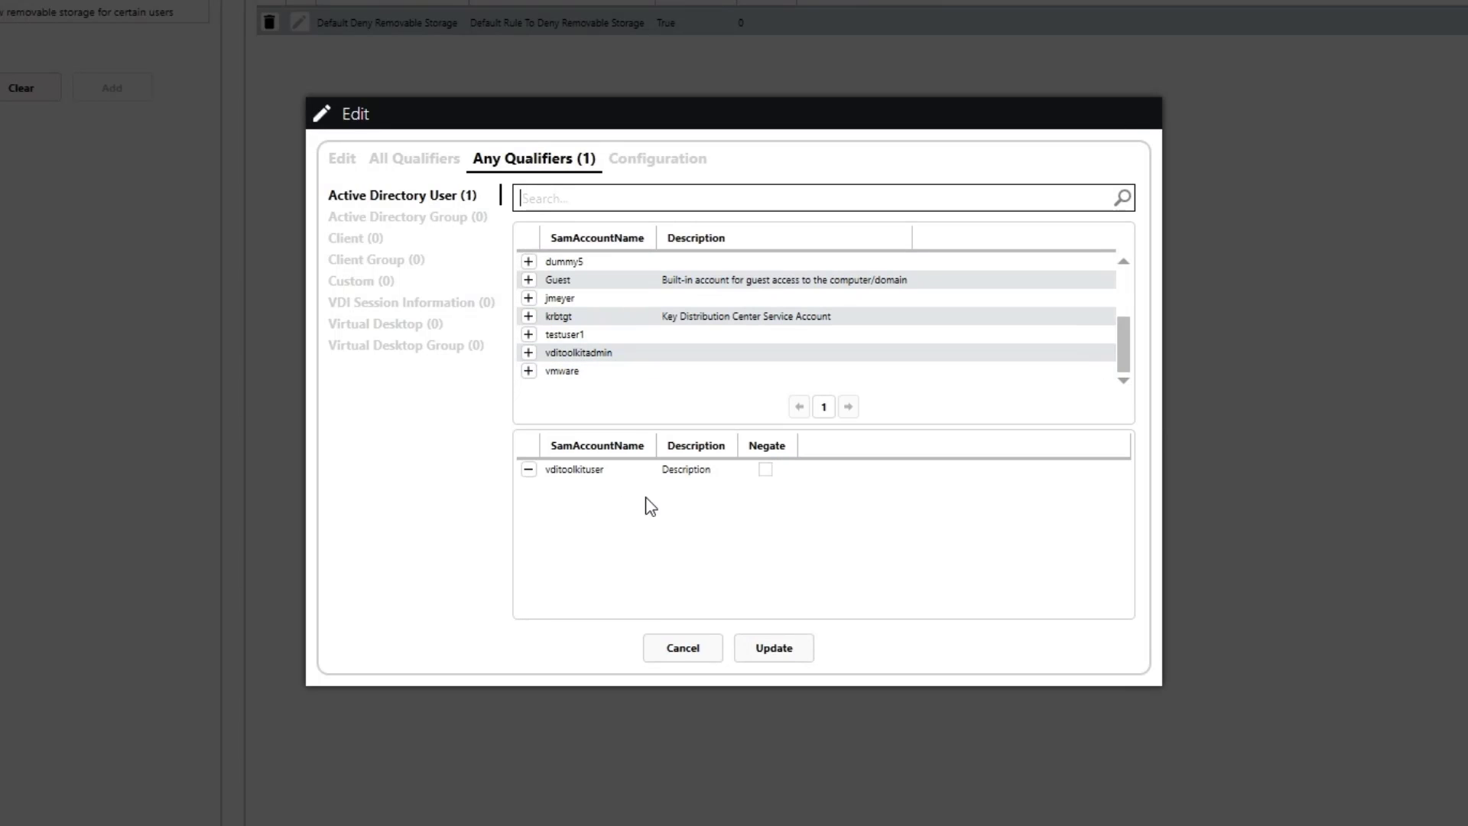
Turn the Negate option for the vditoolkituser qualifier on and back off.
left_click(764, 470)
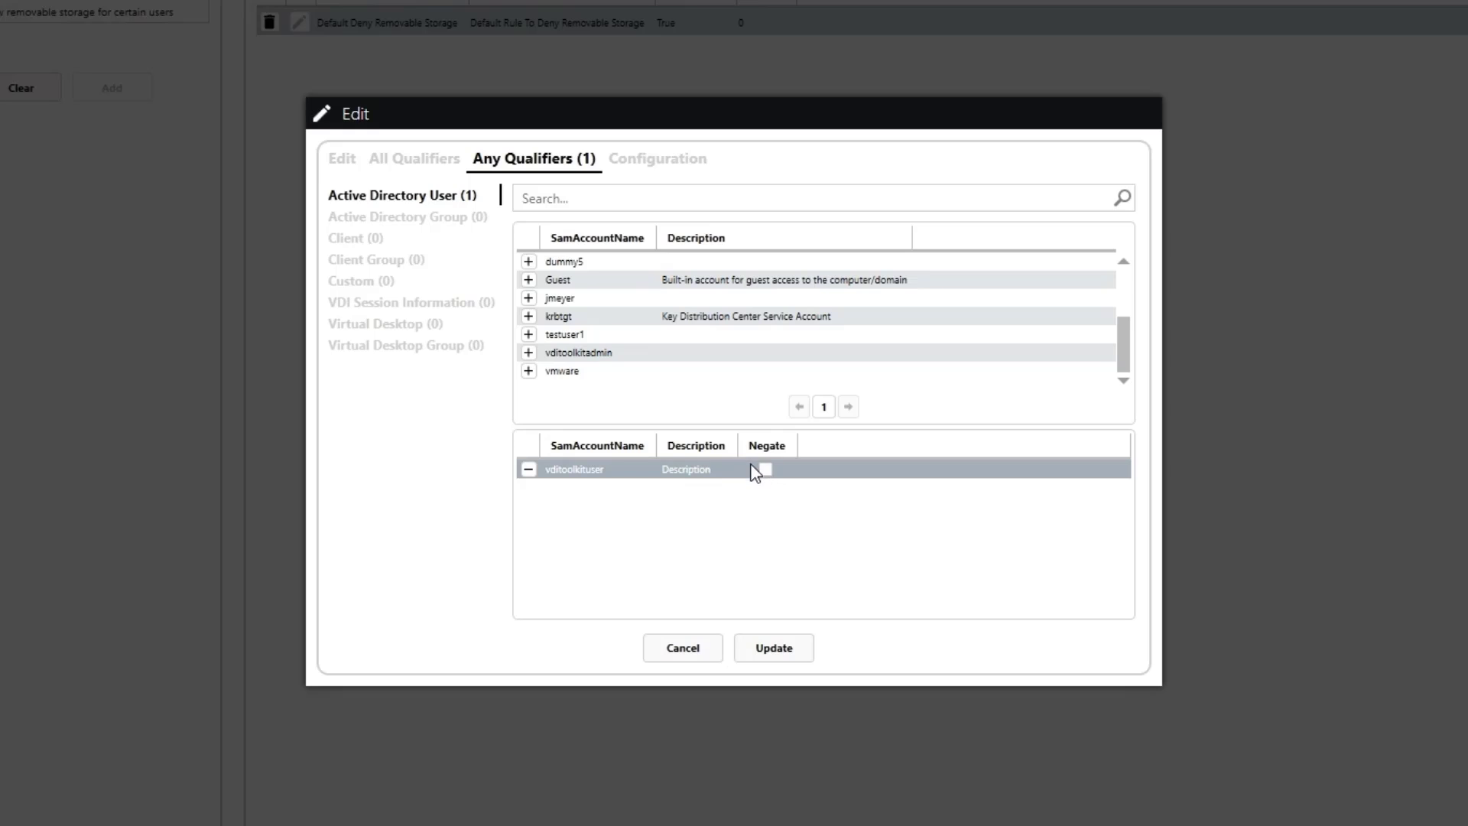
left_click(766, 470)
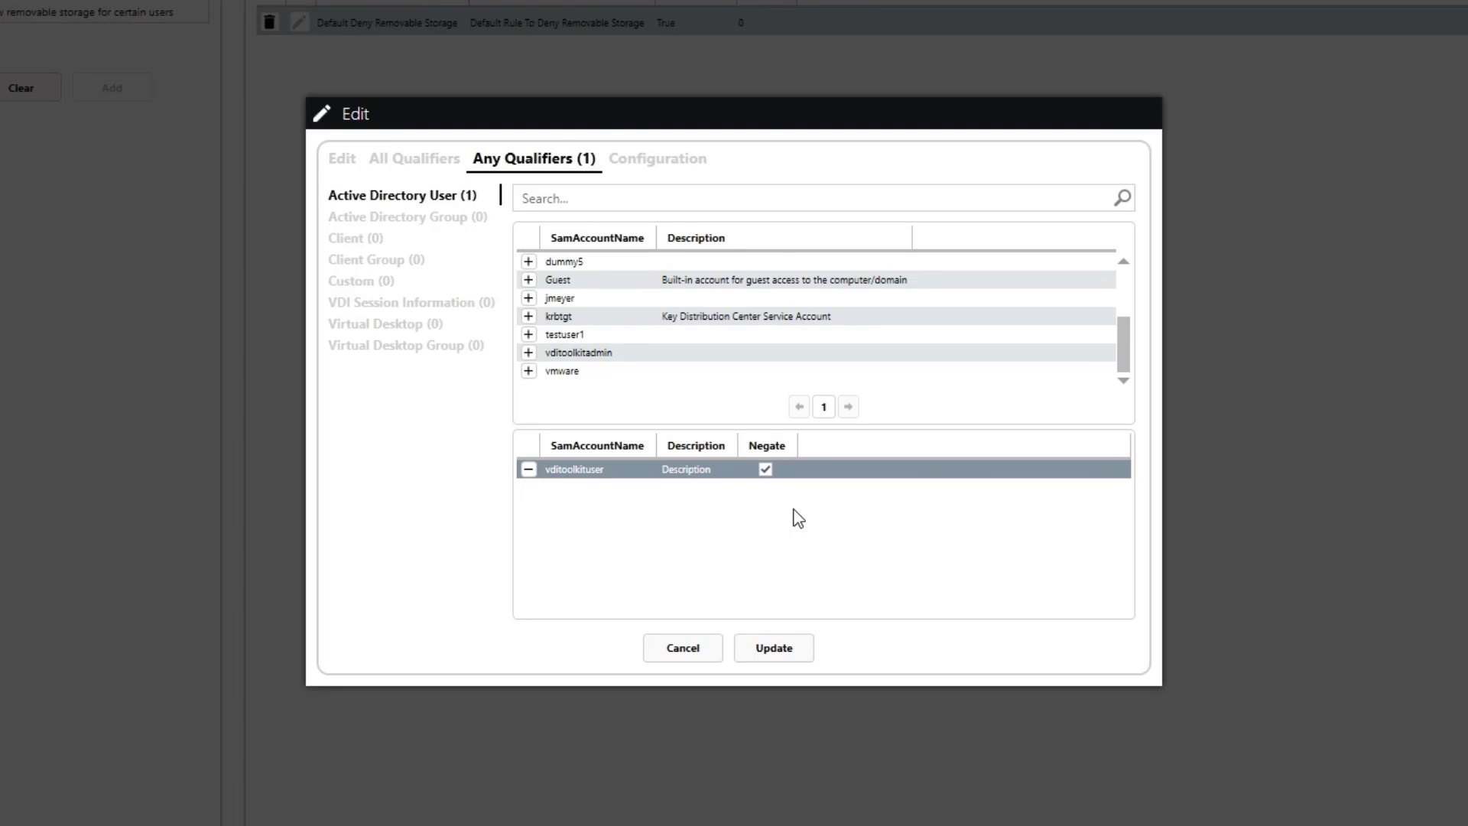
left_click(765, 470)
Assign the Allow All Removeable Disk item to the rule's configuration and recheck its Any Qualifiers.
left_click(656, 159)
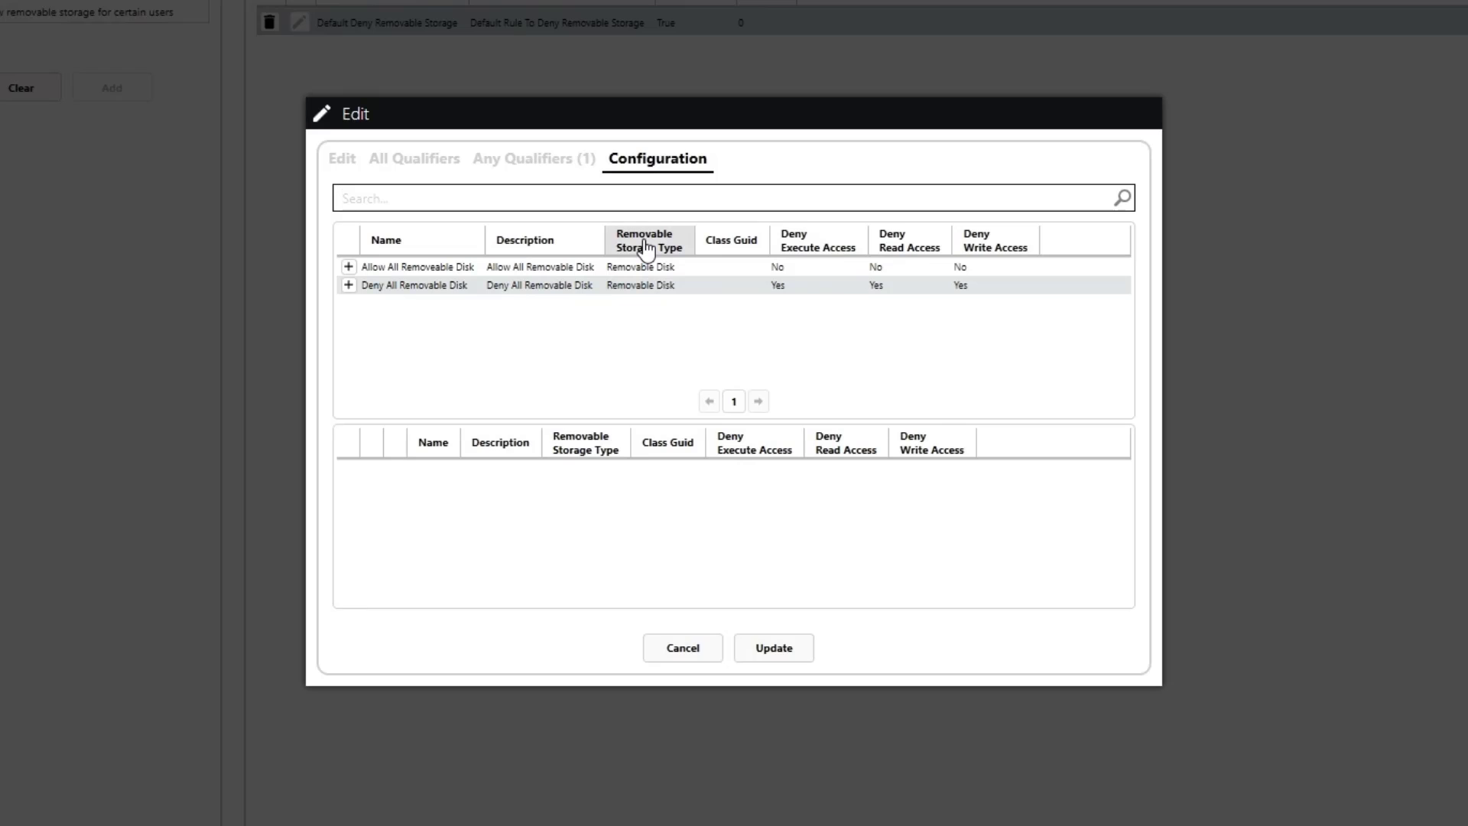
left_click(349, 264)
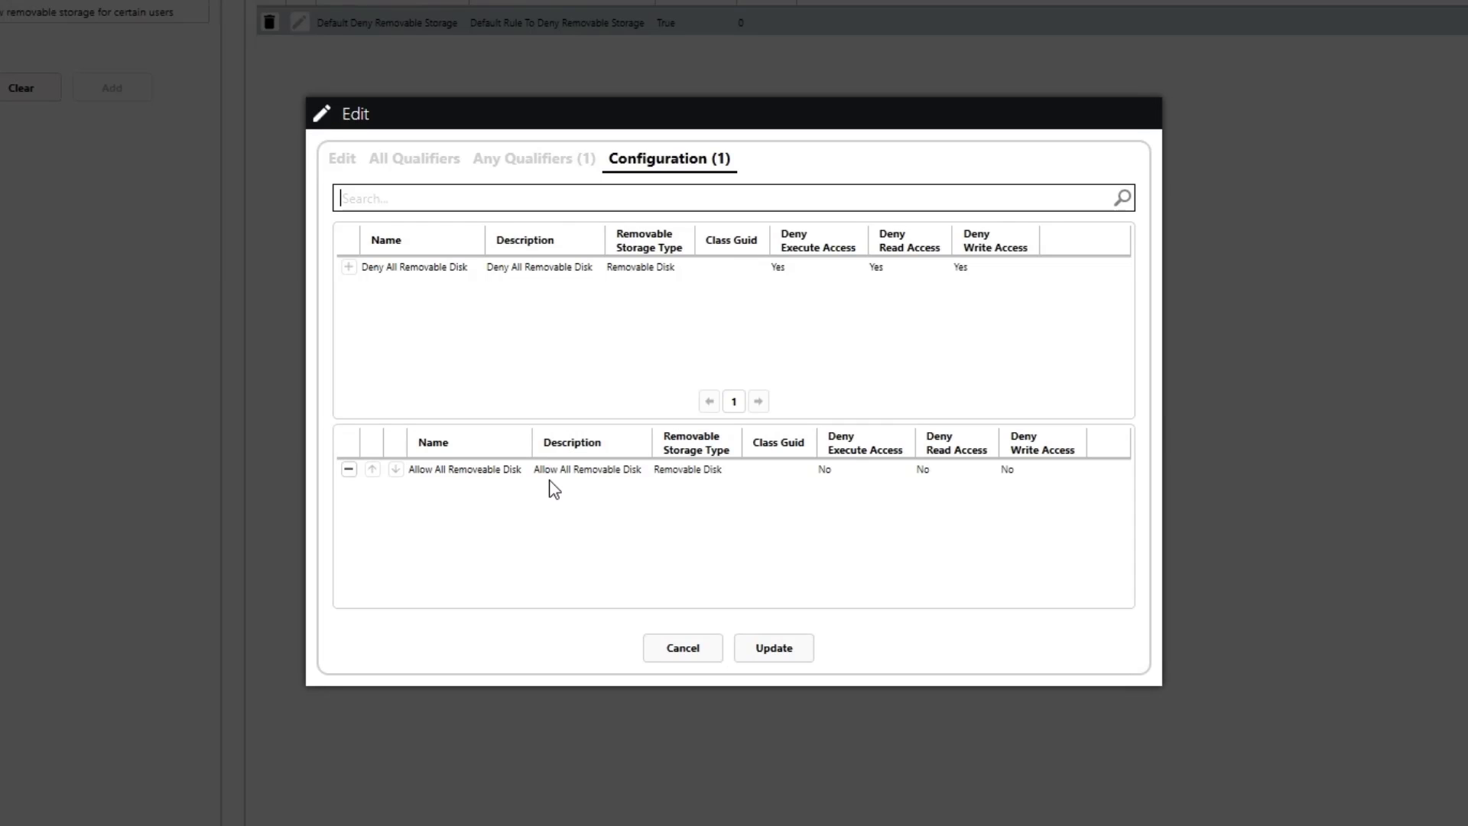
left_click(555, 173)
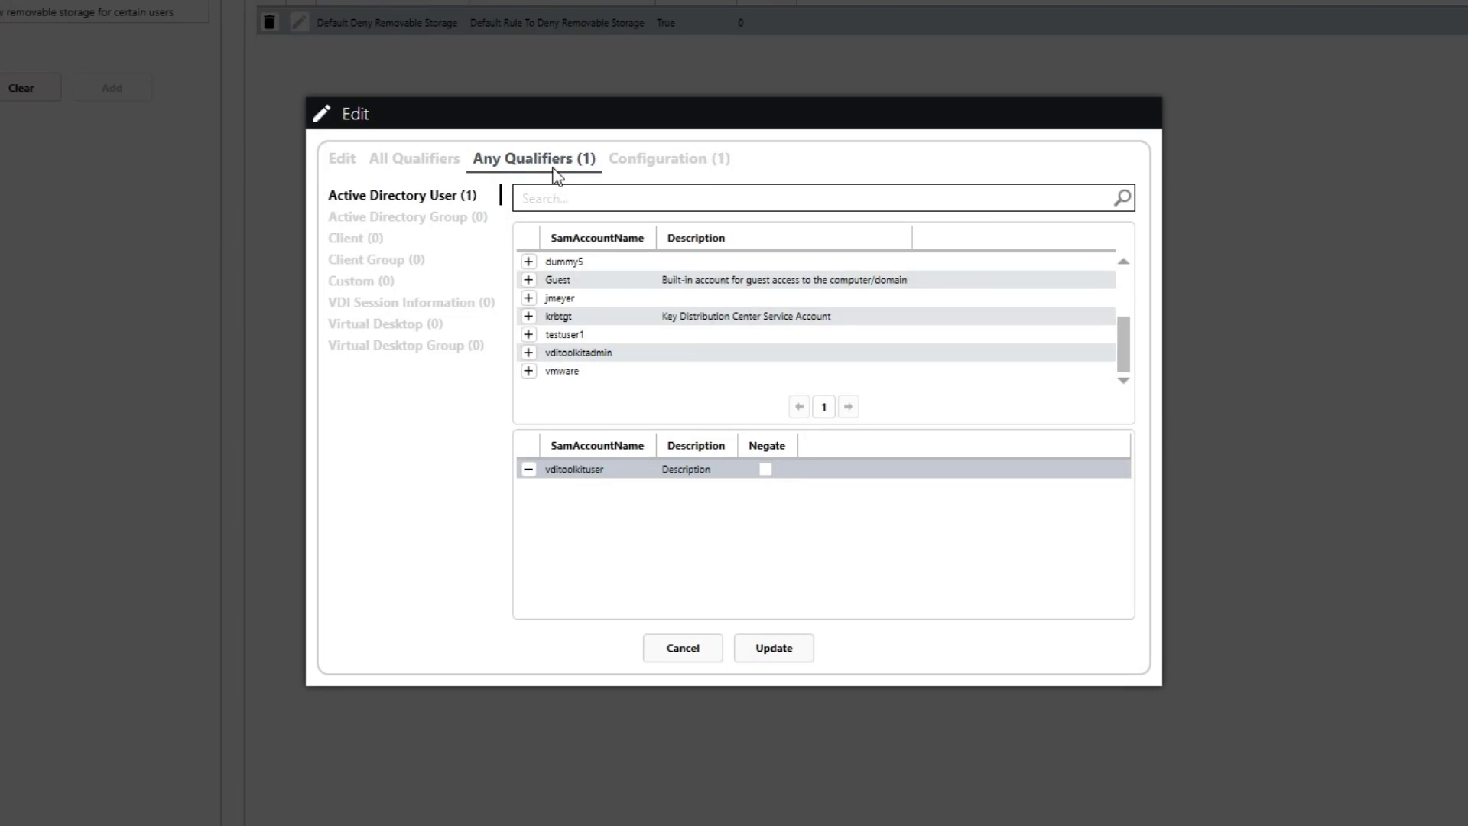
Add the Active Directory users dummy3, dummy4, dummy5, Guest and the personal account listed between Guest and krbtgt to the rule's Any Qualifiers.
left_click(528, 298)
left_click(528, 298)
left_click(529, 299)
left_click(528, 299)
left_click(529, 298)
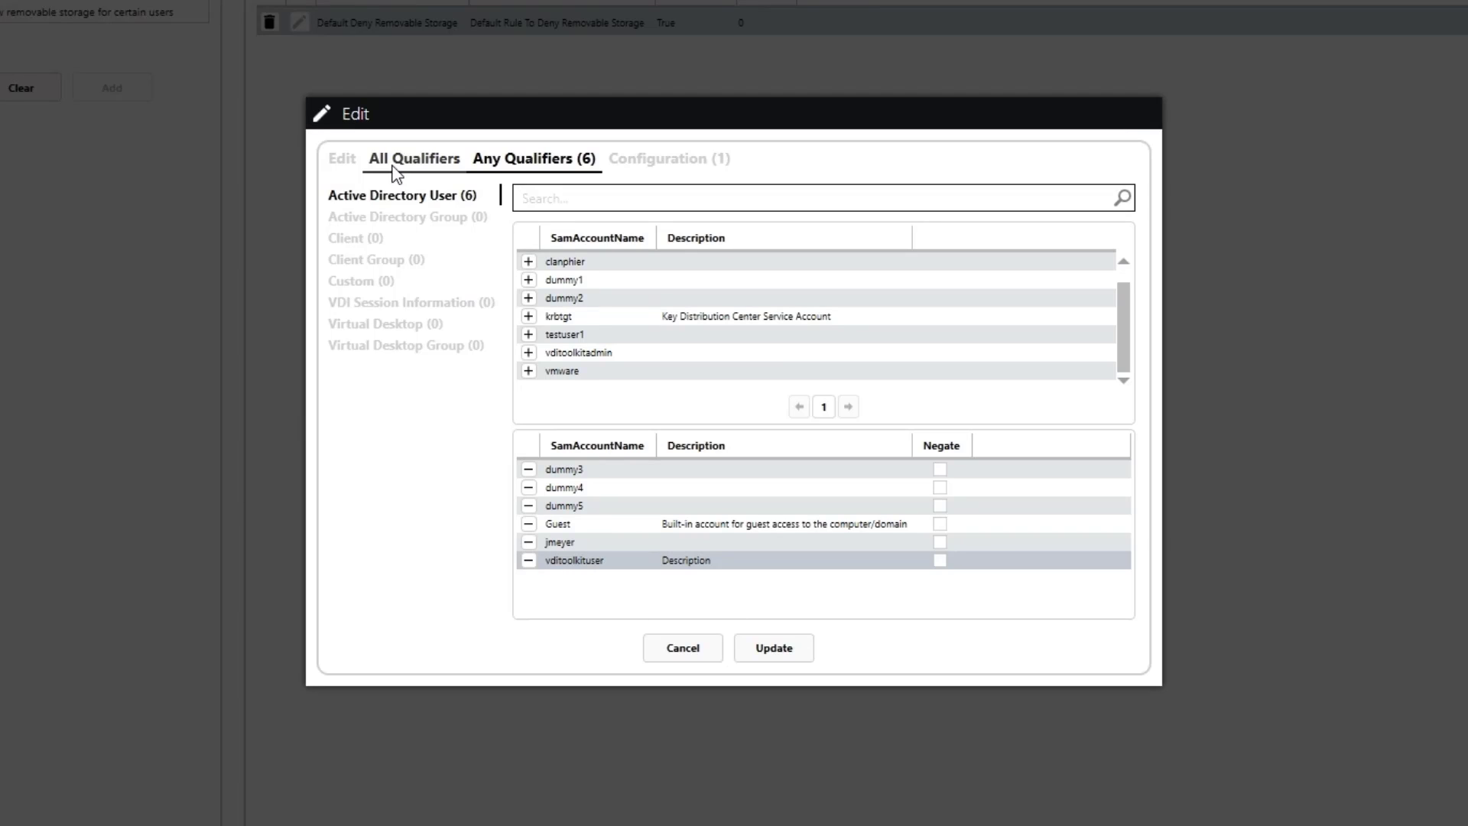
Set the weight of the Allow Removable Storage rule to 1 and save the updated rule.
left_click(351, 164)
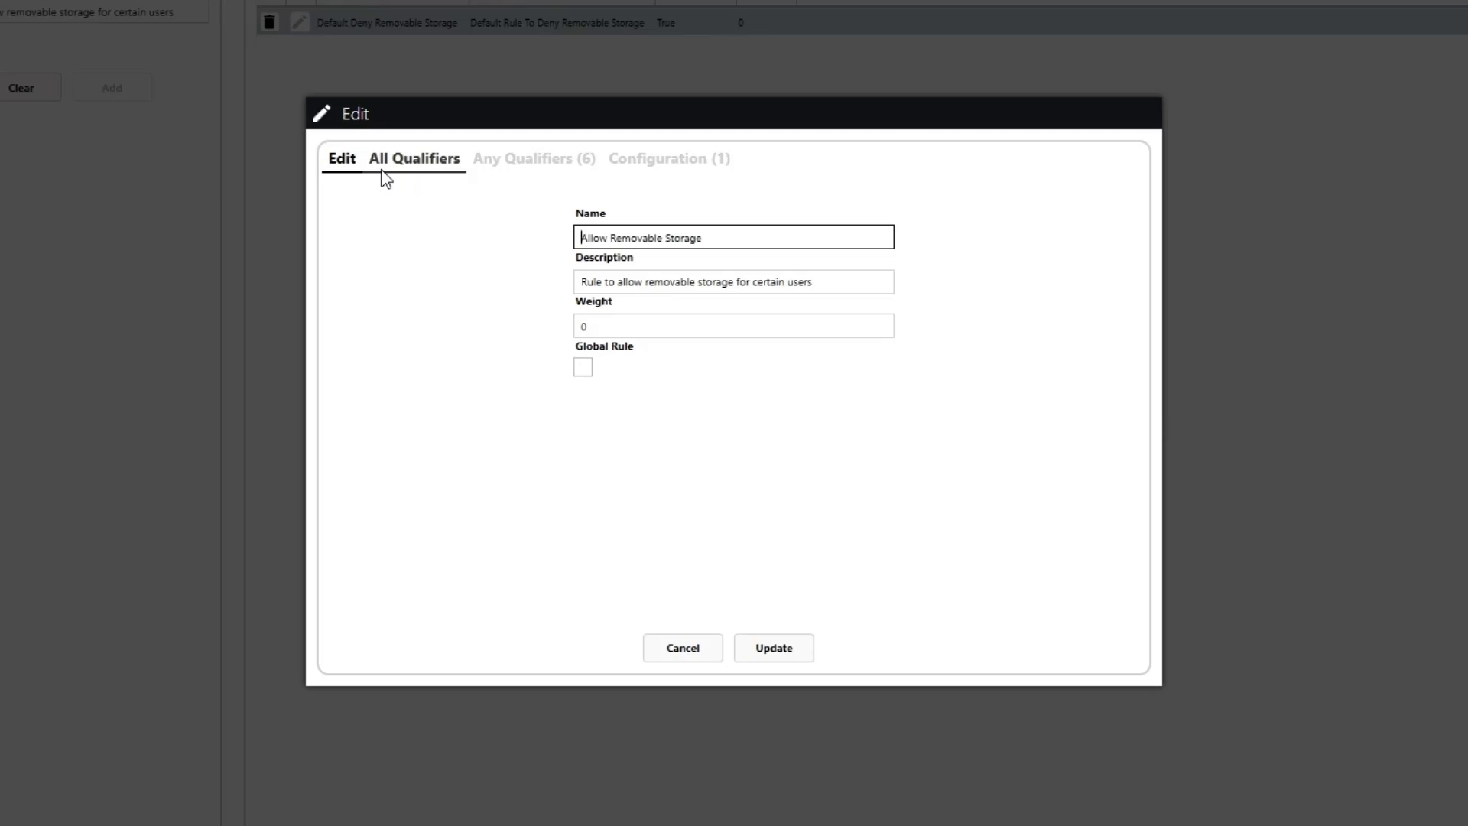
left_click_drag(649, 325, 507, 323)
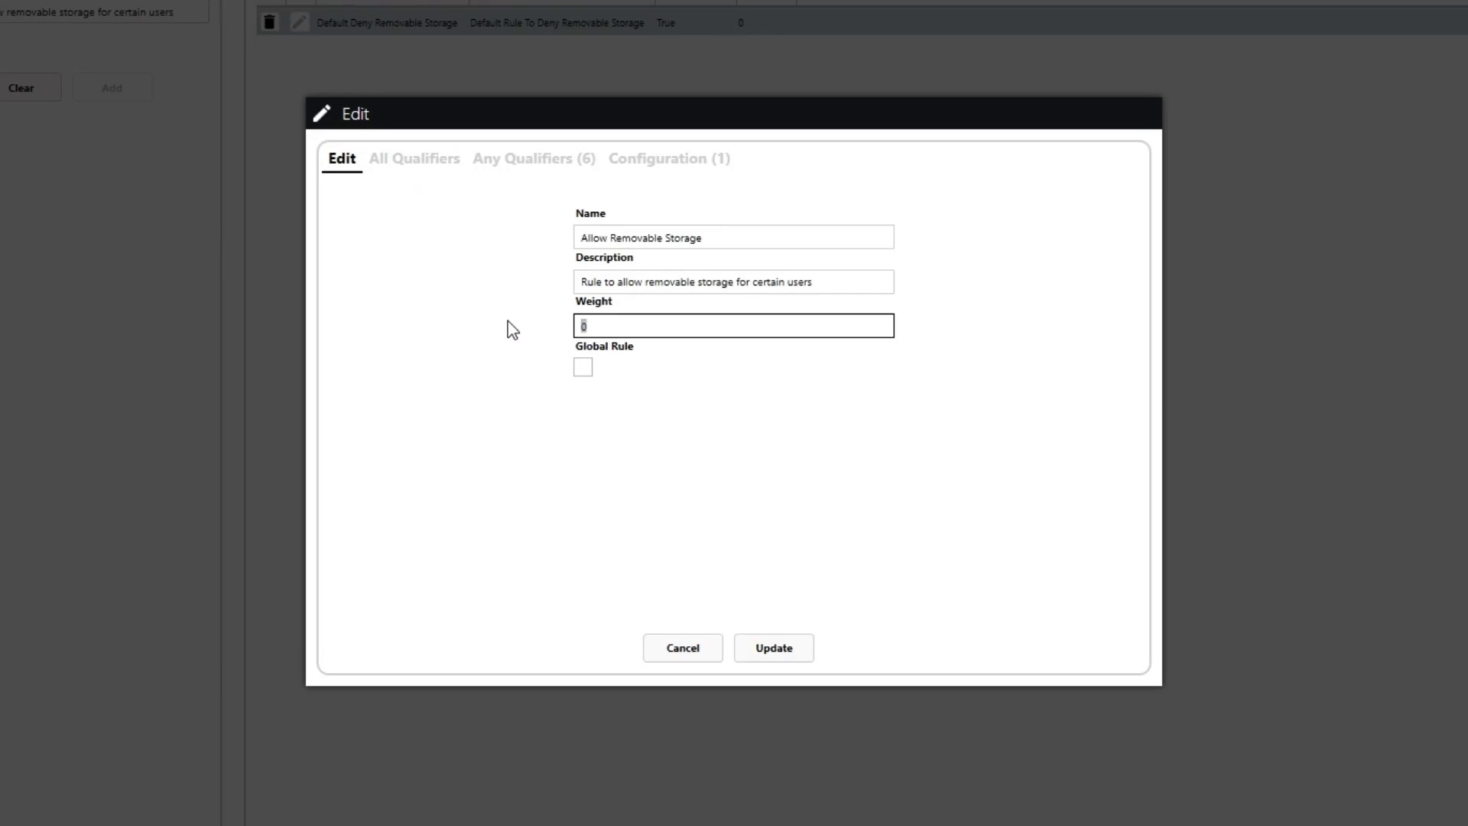
type("1")
left_click(769, 643)
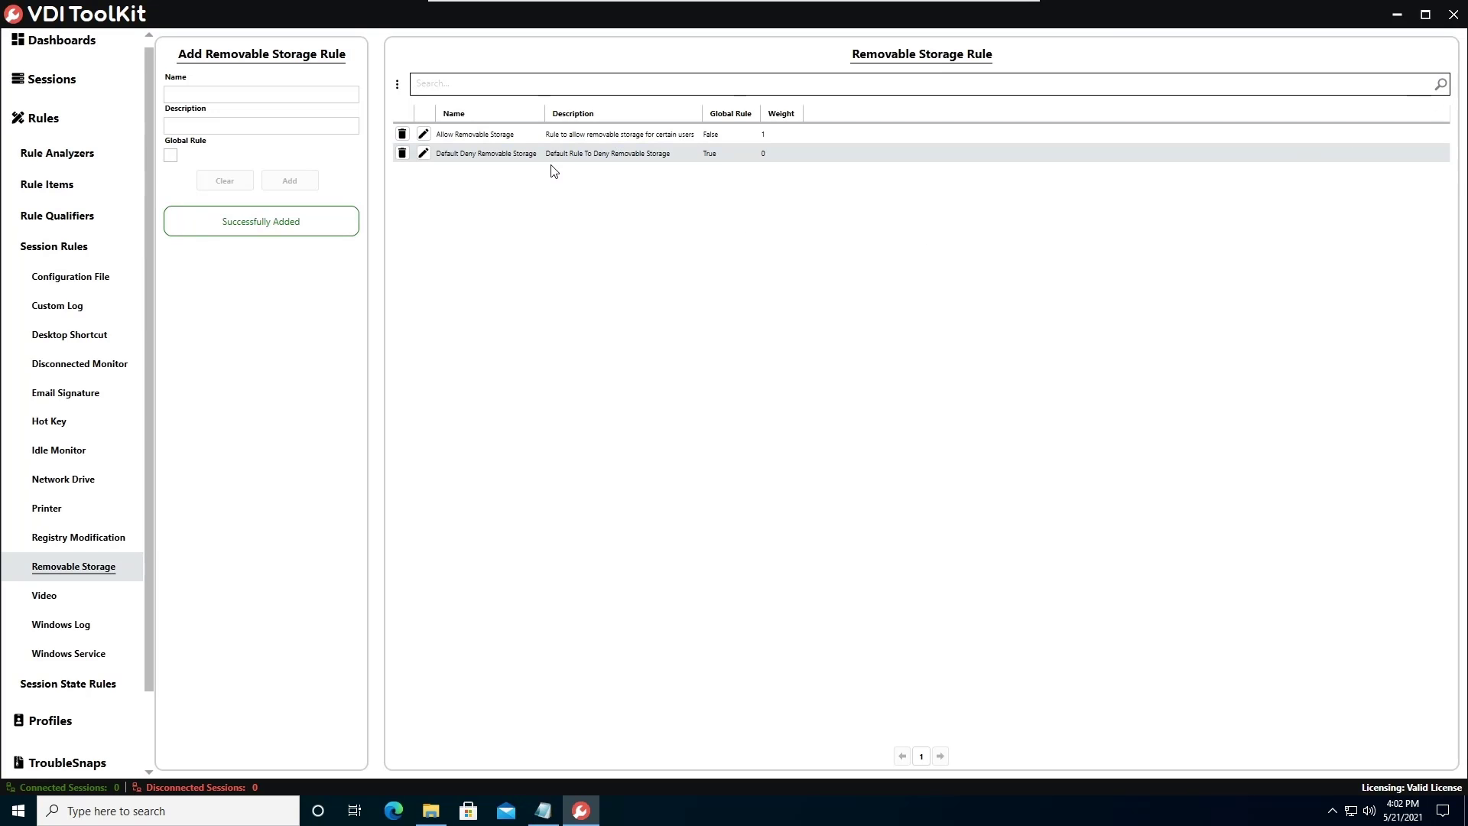
Review the general settings of the Default Deny Removable Storage rule and the Any Qualifiers and weight of the Allow Removable Storage rule.
left_click(426, 152)
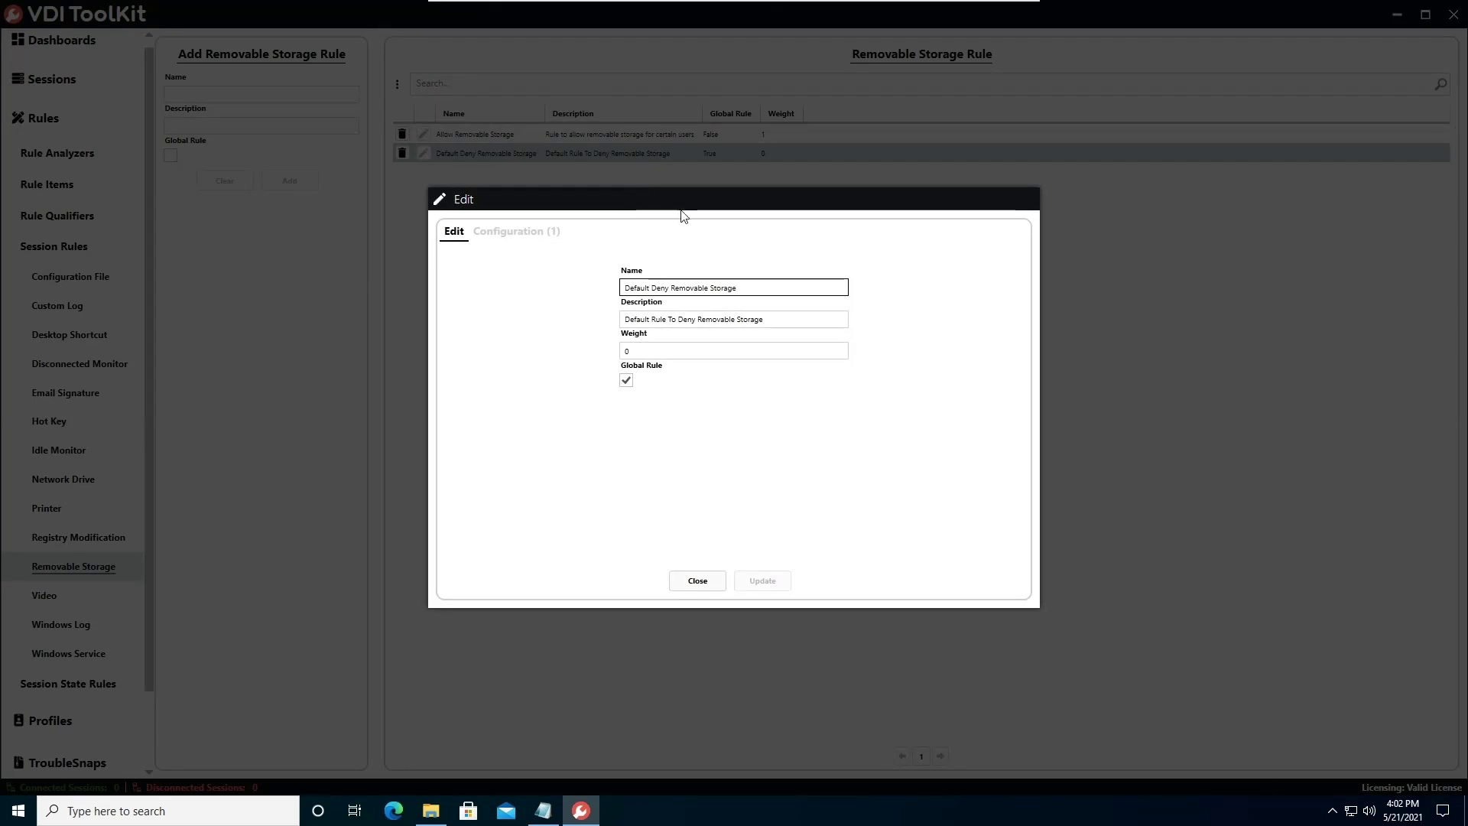
left_click(697, 580)
left_click(423, 134)
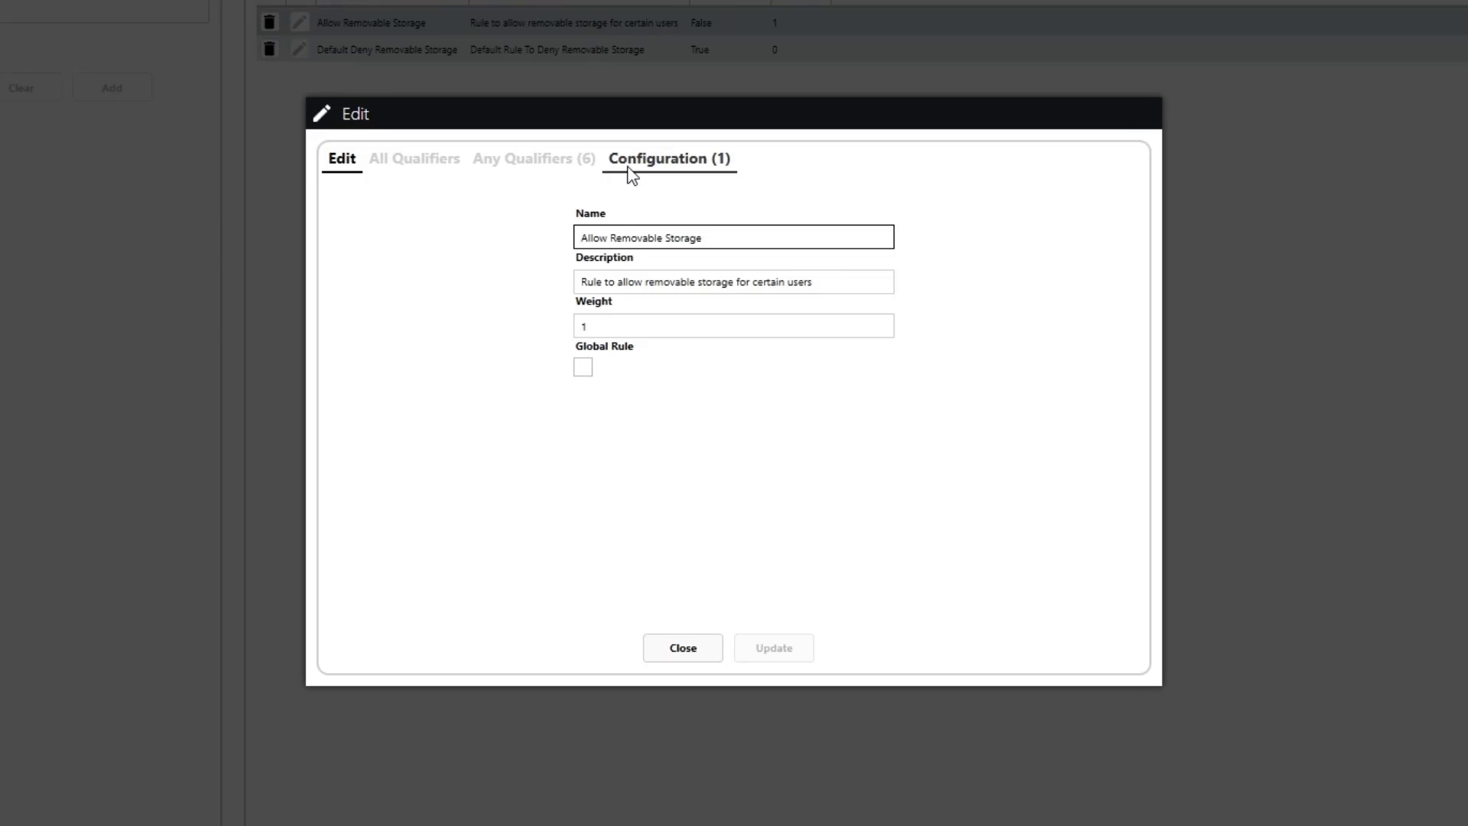
left_click(564, 156)
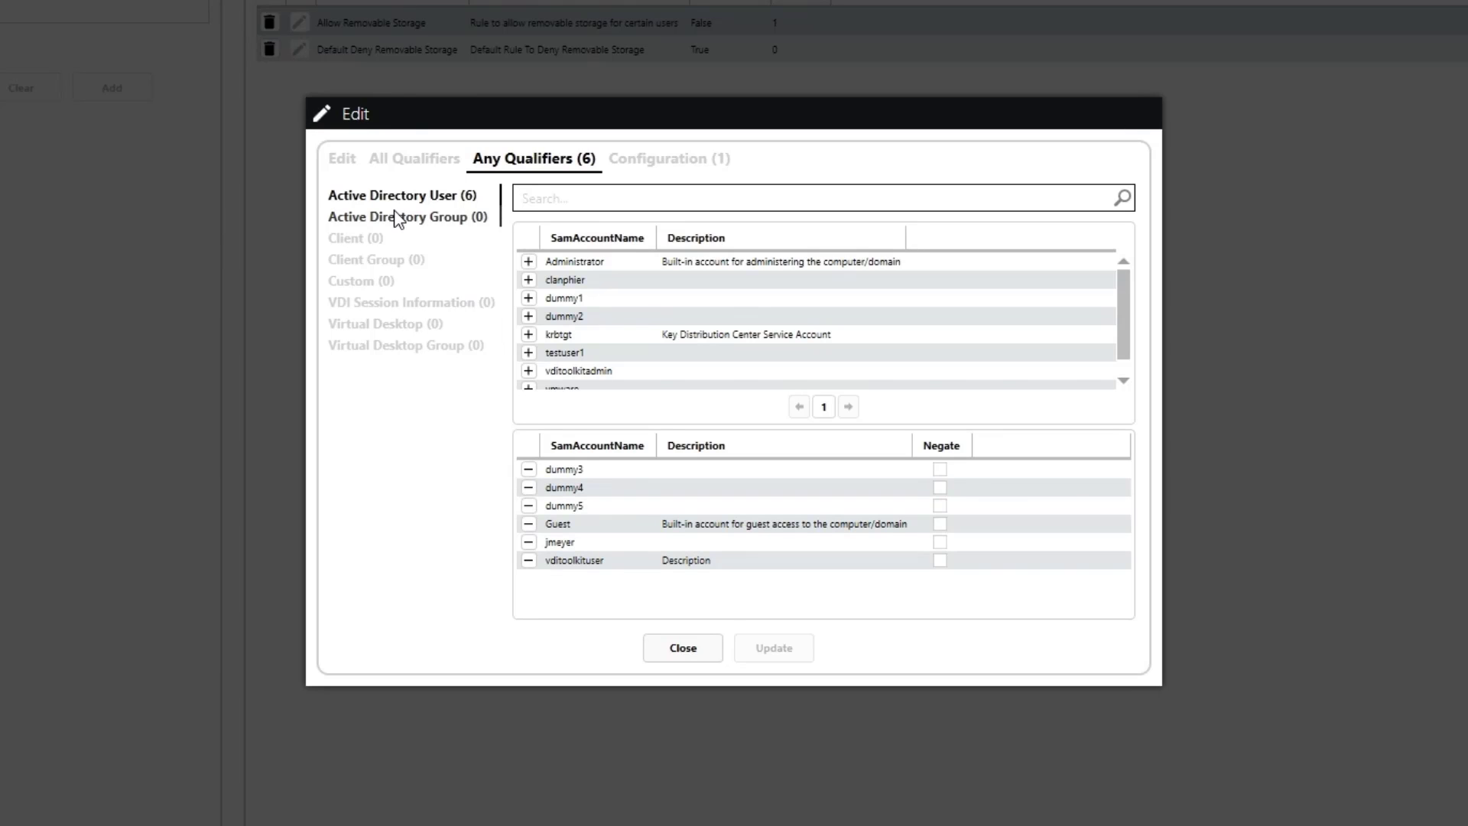
left_click(342, 158)
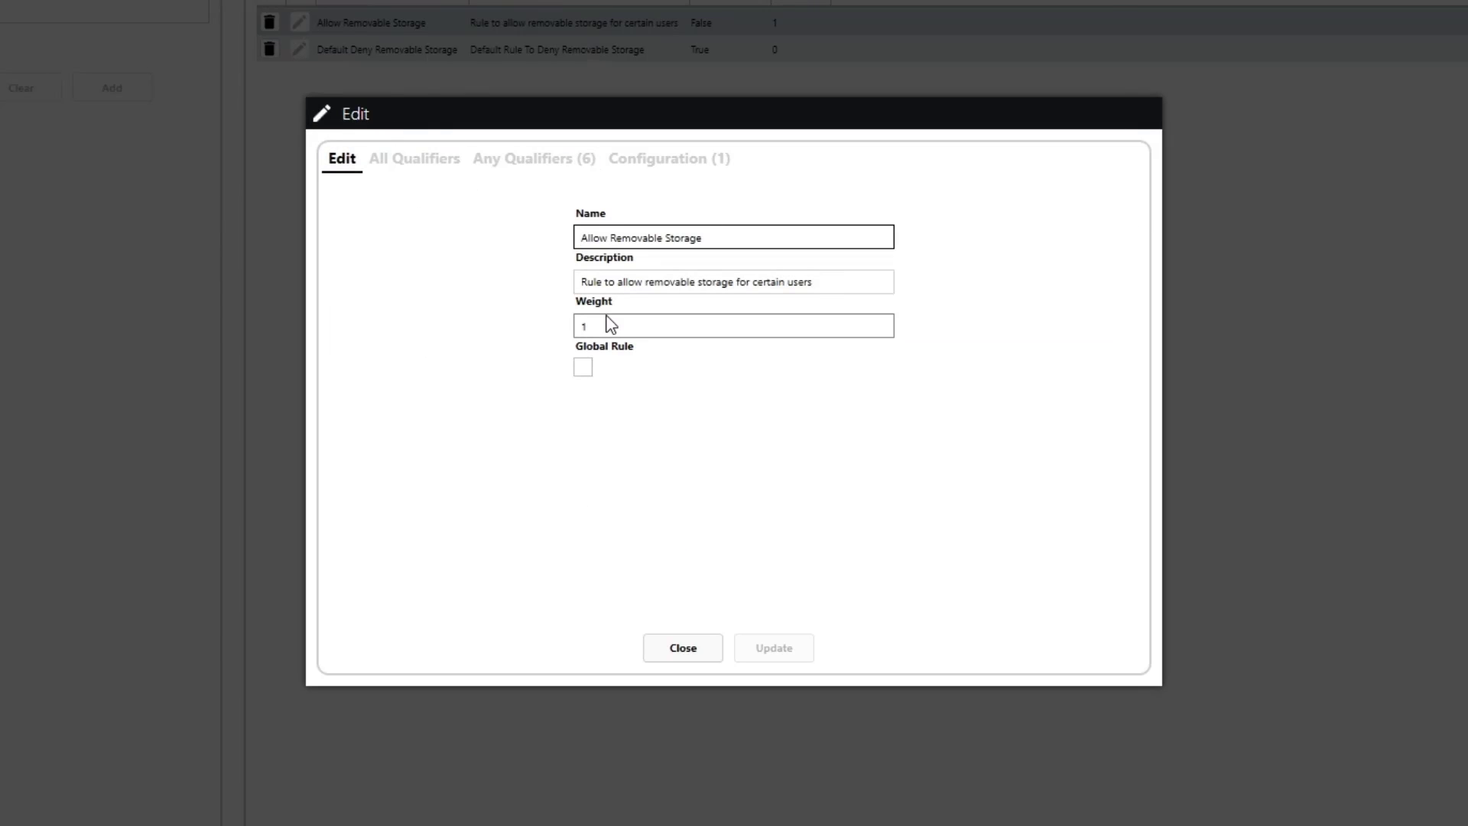